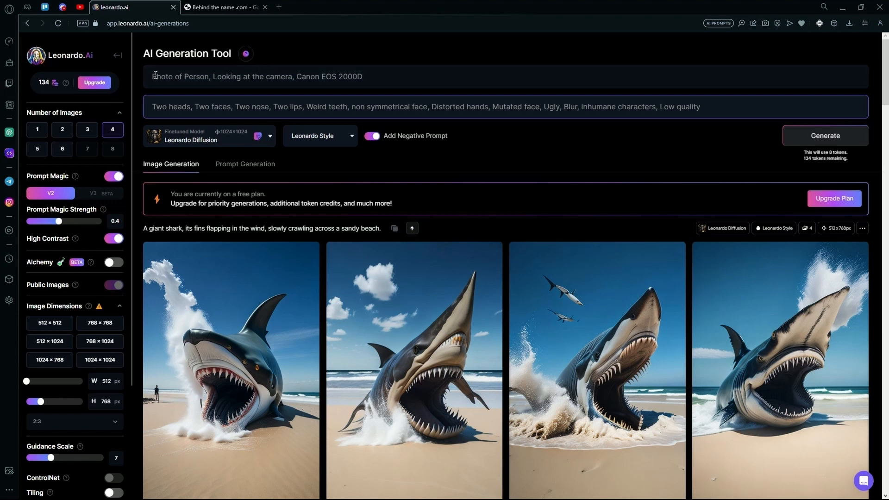
# Step: Examine the wording of the photo prompt and of the negative prompt in the AI Generation Tool
pyautogui.moveTo(152, 76); pyautogui.dragTo(362, 83)
pyautogui.click(226, 78)
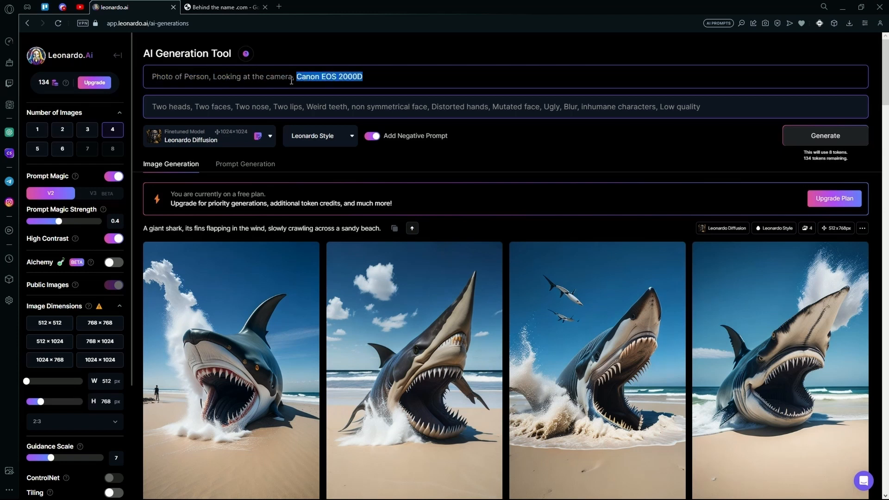
pyautogui.moveTo(297, 80); pyautogui.dragTo(362, 80)
pyautogui.click(363, 79)
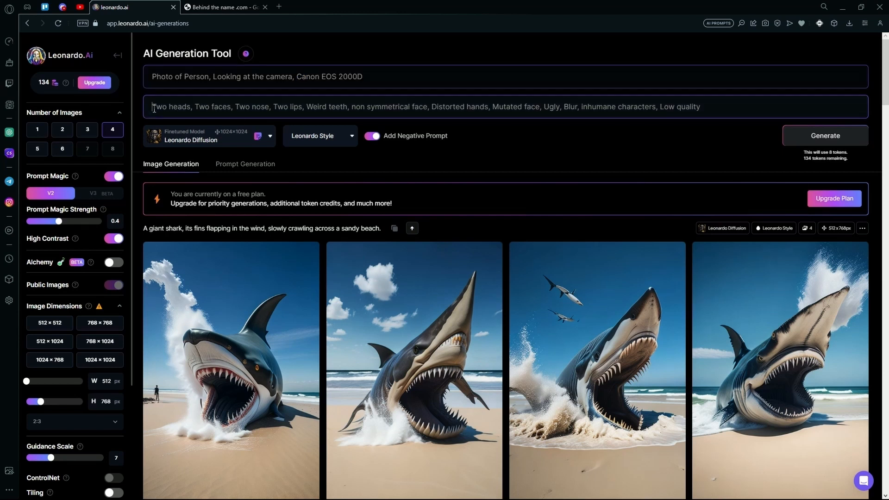
pyautogui.moveTo(152, 107); pyautogui.dragTo(228, 108)
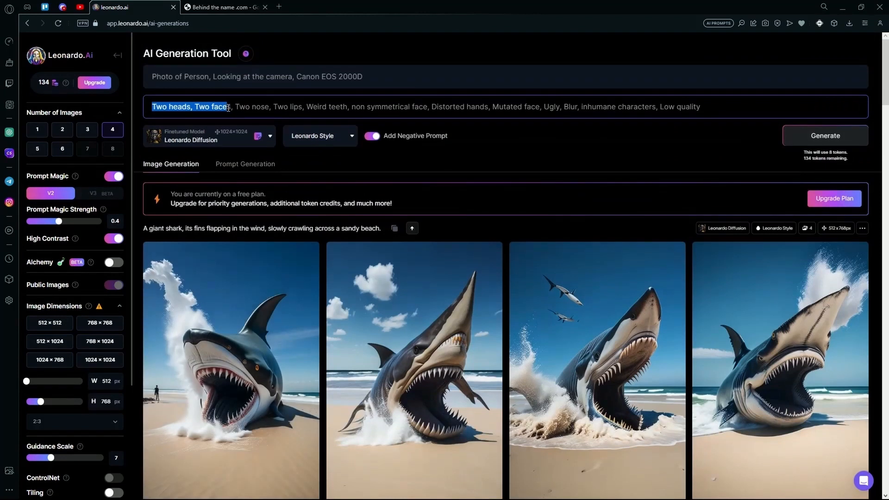
pyautogui.click(168, 108)
pyautogui.moveTo(159, 108); pyautogui.dragTo(356, 107)
pyautogui.click(178, 107)
pyautogui.click(331, 111)
pyautogui.click(398, 110)
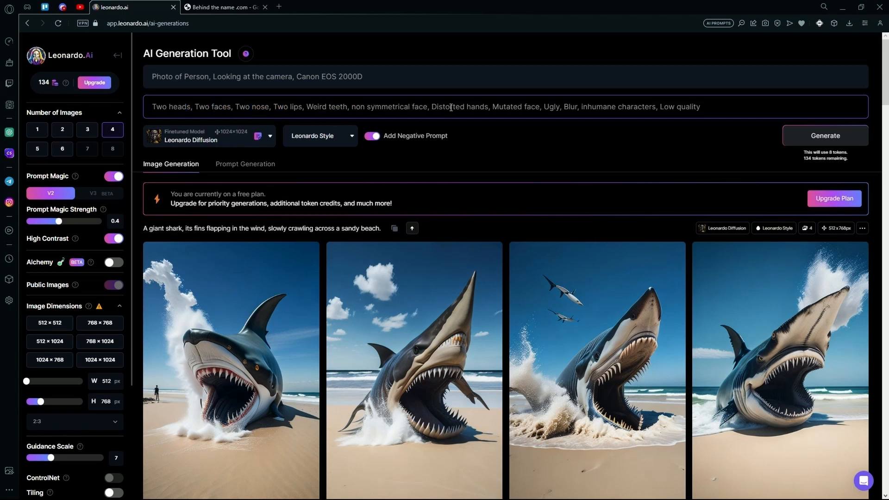
pyautogui.moveTo(451, 108); pyautogui.dragTo(482, 108)
pyautogui.scroll(-1, 581, 116)
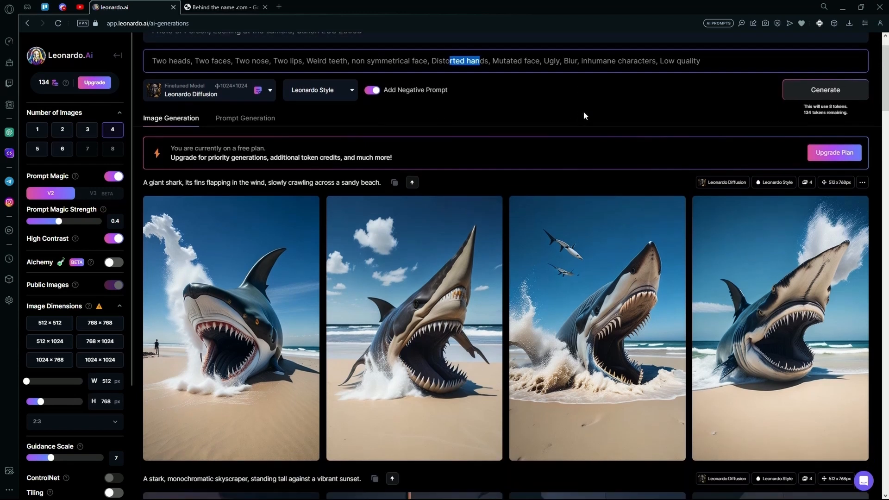
pyautogui.scroll(1, 583, 112)
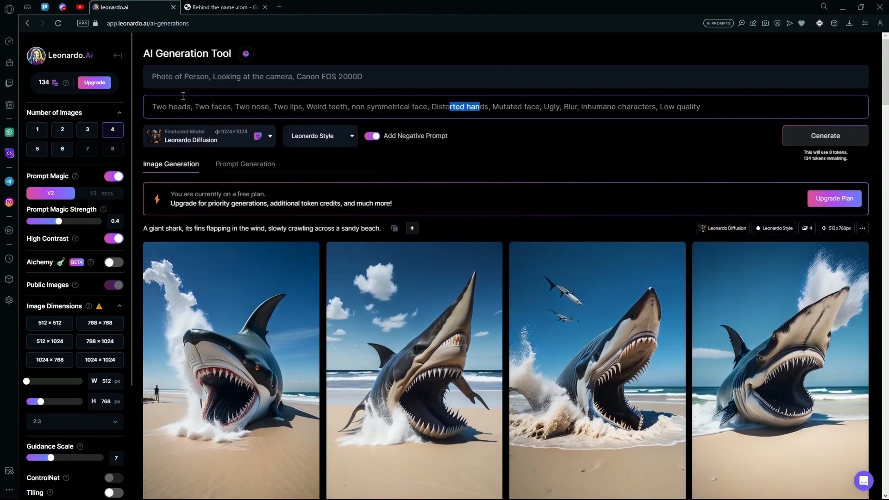
# Step: Generate four images from the current photo prompt using the Leonardo Diffusion model
pyautogui.click(204, 77)
pyautogui.click(834, 137)
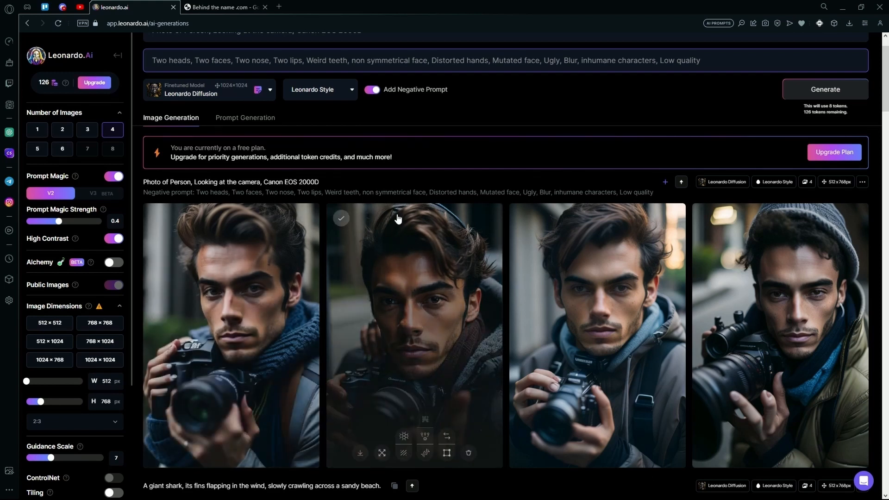
# Step: Change the finetuned model to Deliberate 1.1 from the platform models
pyautogui.scroll(1, 246, 147)
pyautogui.click(244, 144)
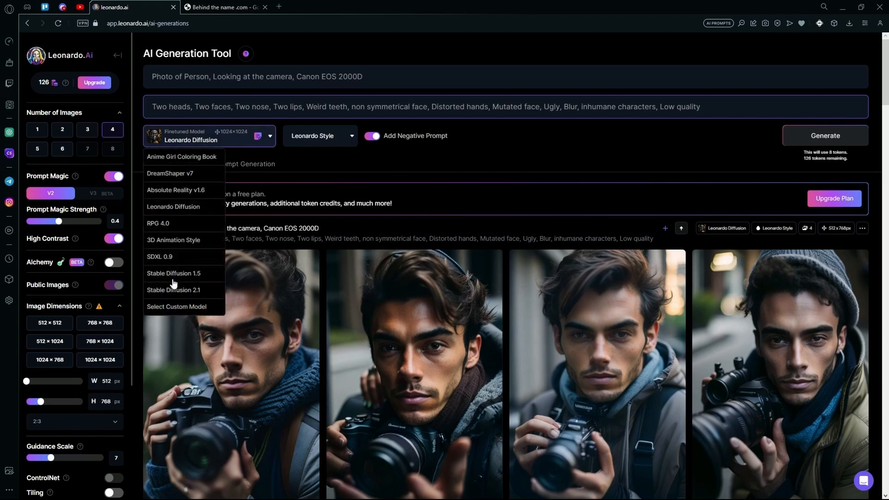
pyautogui.click(175, 307)
pyautogui.click(370, 107)
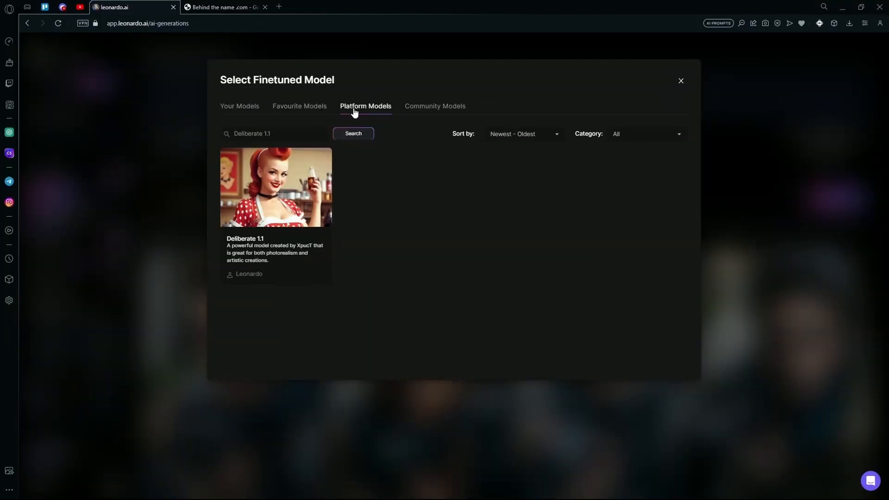
pyautogui.click(283, 190)
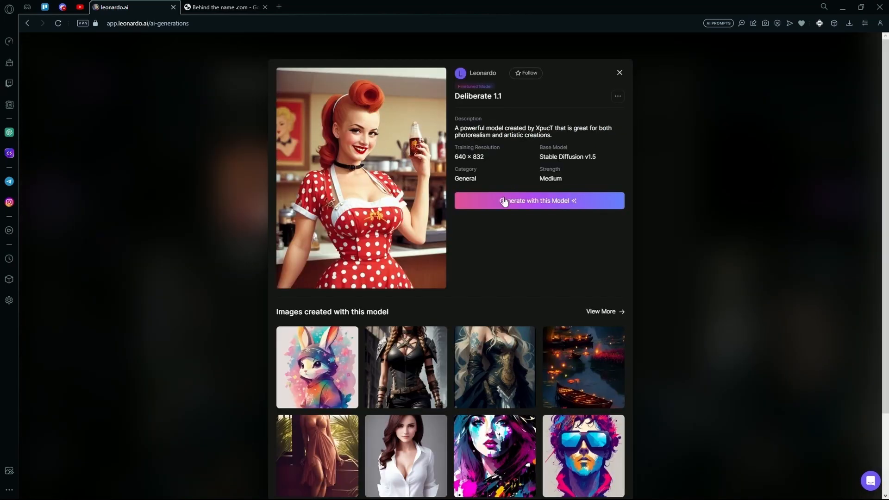
pyautogui.click(531, 206)
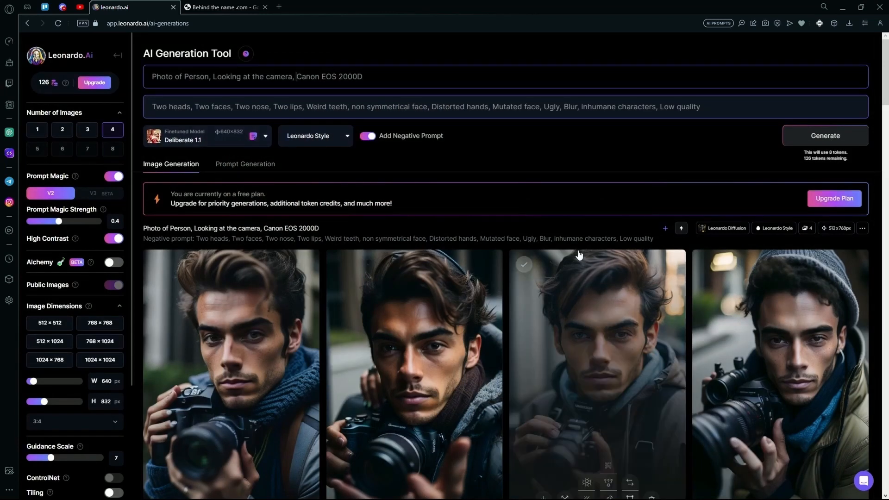
# Step: Insert "Taken," before "Canon EOS 2000D" in the prompt and generate a new set of images
pyautogui.write('Taken')
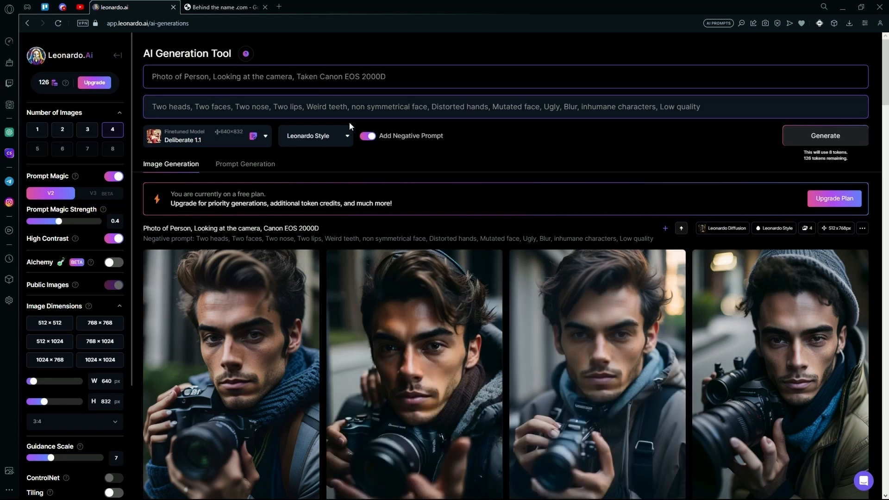
pyautogui.press('BackSpace')
pyautogui.write(',')
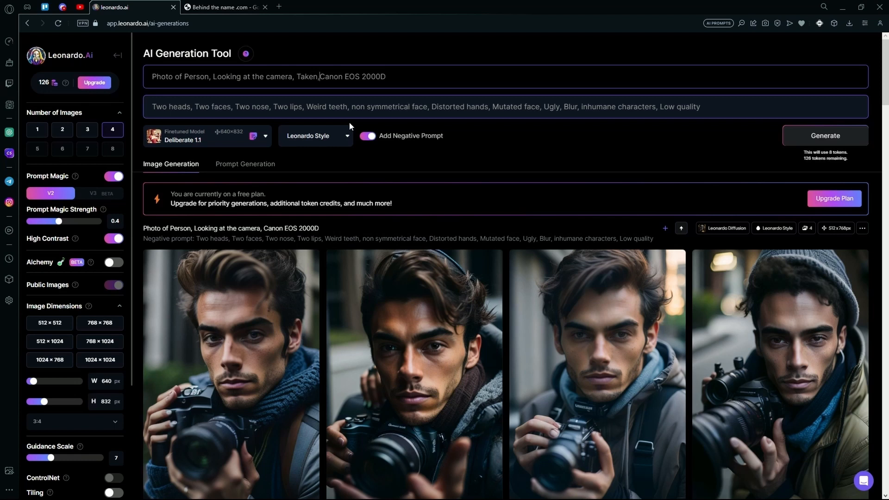
pyautogui.click(814, 141)
pyautogui.scroll(-4, 421, 227)
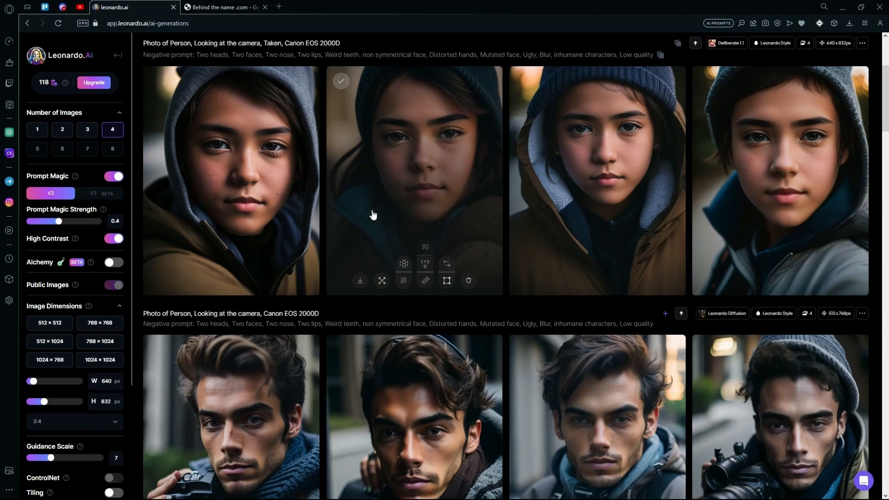
pyautogui.scroll(4, 653, 211)
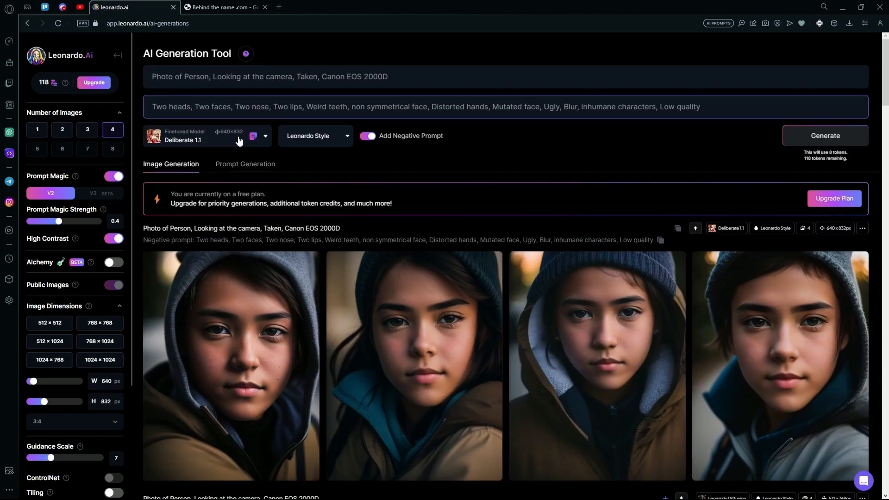
pyautogui.click(239, 141)
pyautogui.click(304, 152)
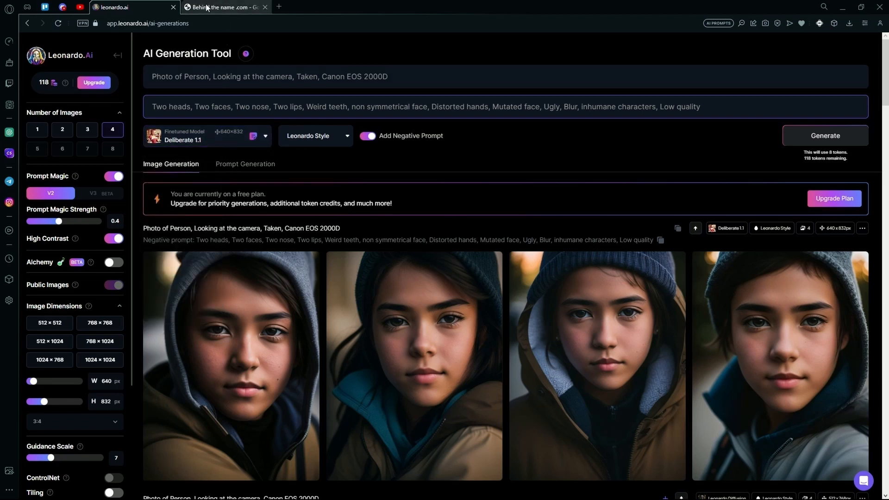
# Step: Switch to the Google results for Behind the Name and open its Random Name Generator
pyautogui.click(220, 7)
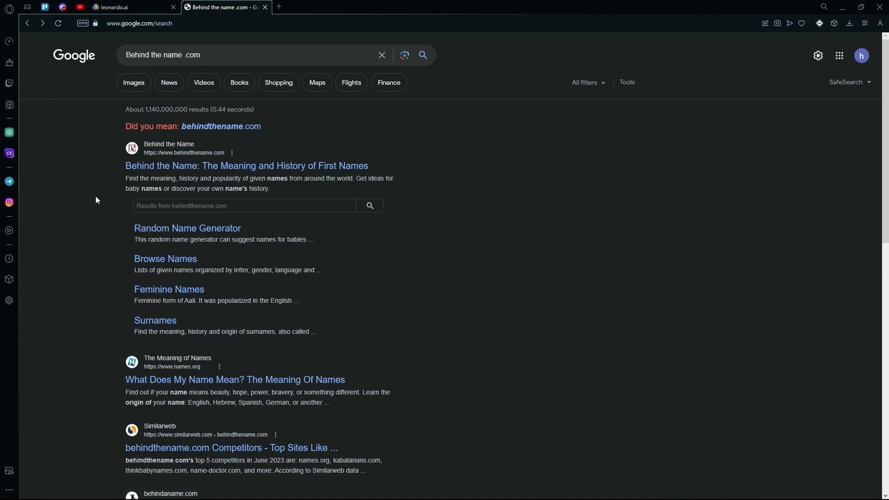
pyautogui.moveTo(95, 200); pyautogui.dragTo(274, 229)
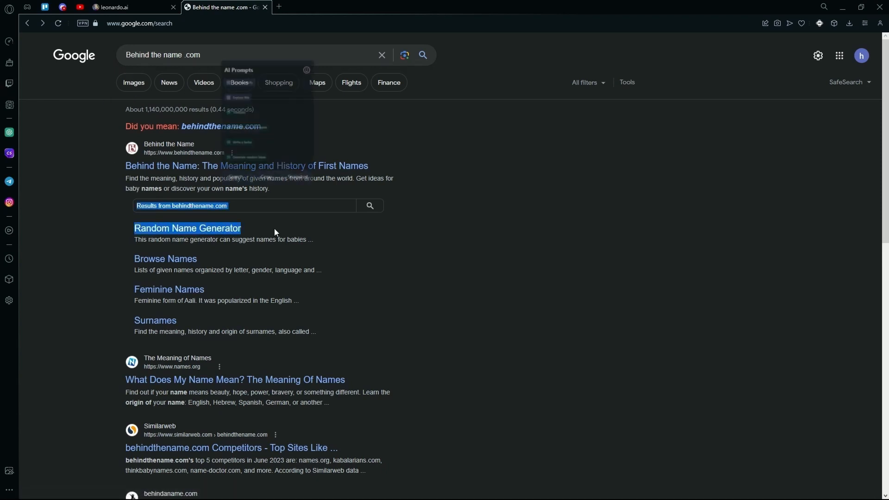
pyautogui.click(275, 229)
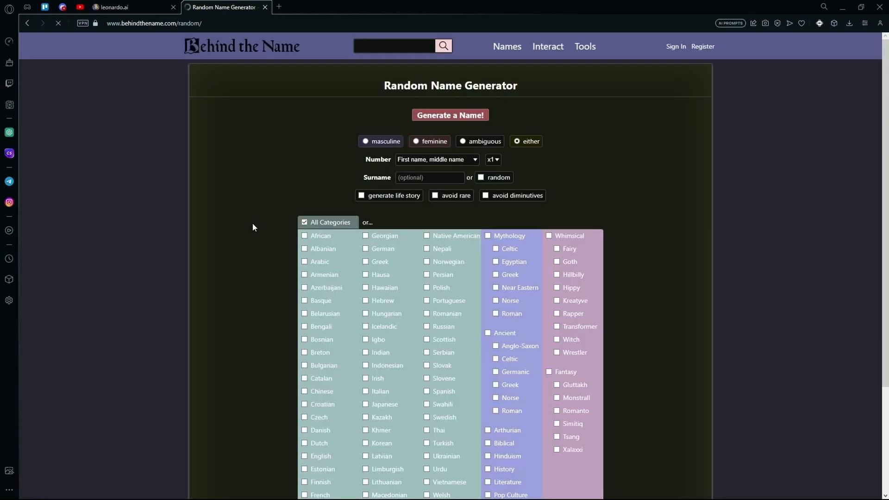
# Step: Set the name generator to feminine, first name only, with a random surname
pyautogui.click(436, 145)
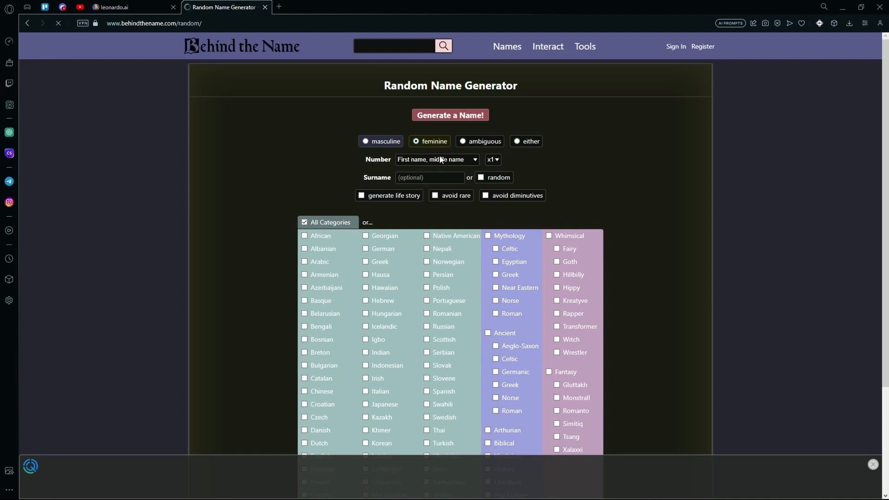
pyautogui.click(441, 160)
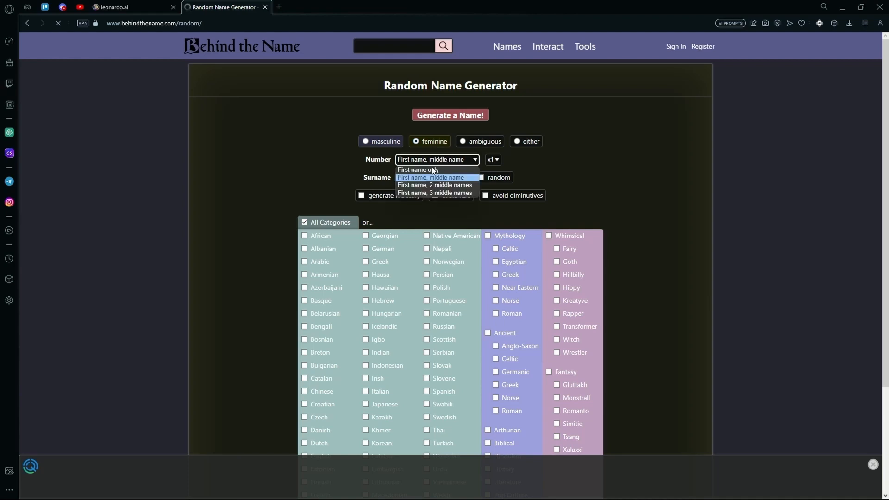
pyautogui.click(433, 170)
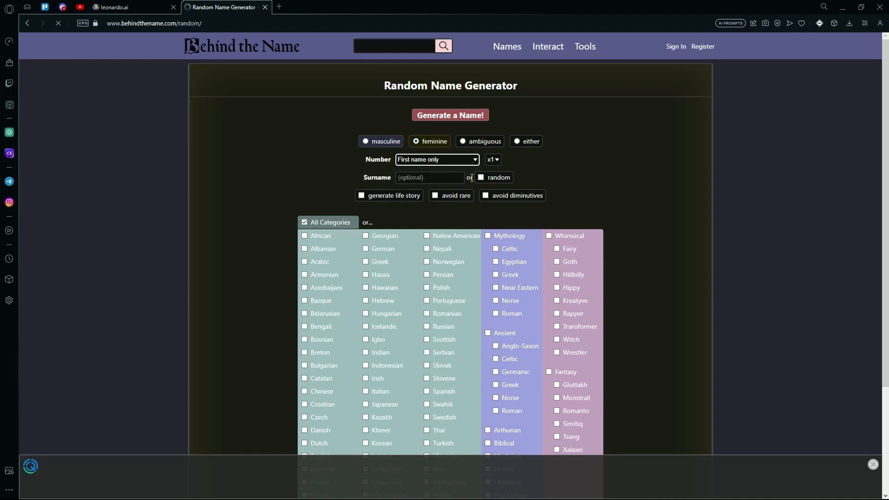
pyautogui.click(480, 178)
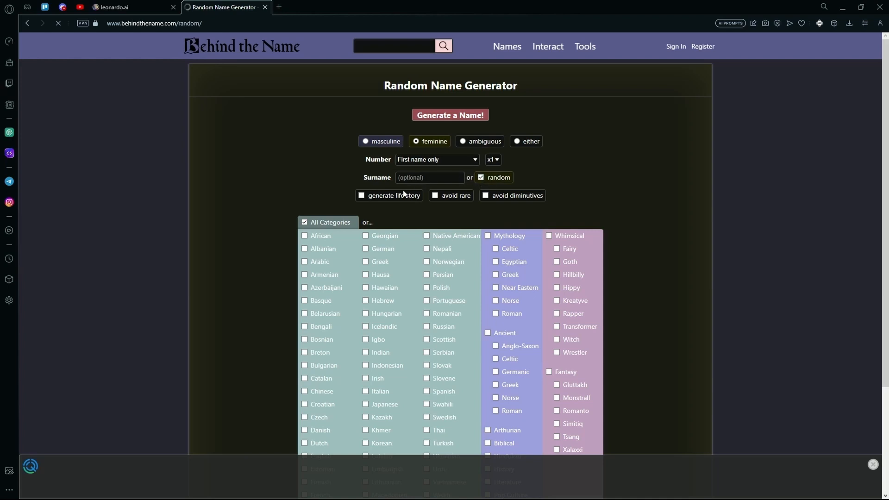
# Step: Restrict the name categories to Arabic and Greek and generate a random name
pyautogui.scroll(-2, 398, 190)
pyautogui.scroll(2, 428, 133)
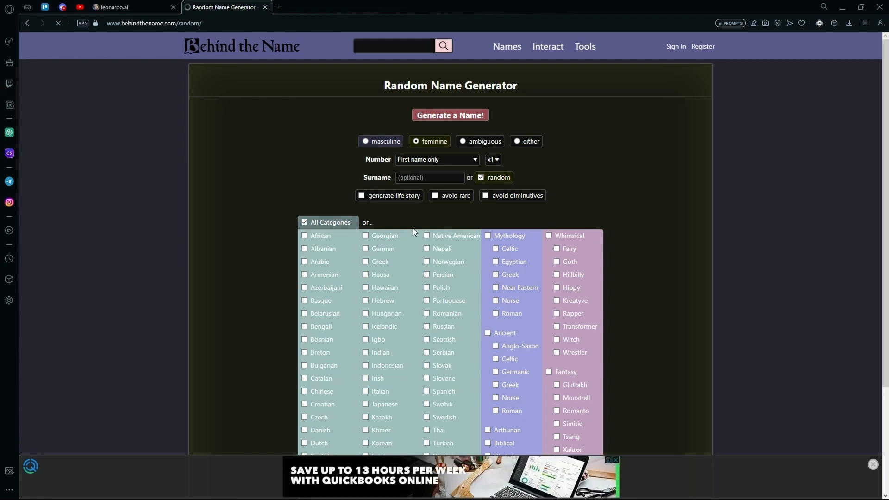
pyautogui.scroll(-2, 318, 205)
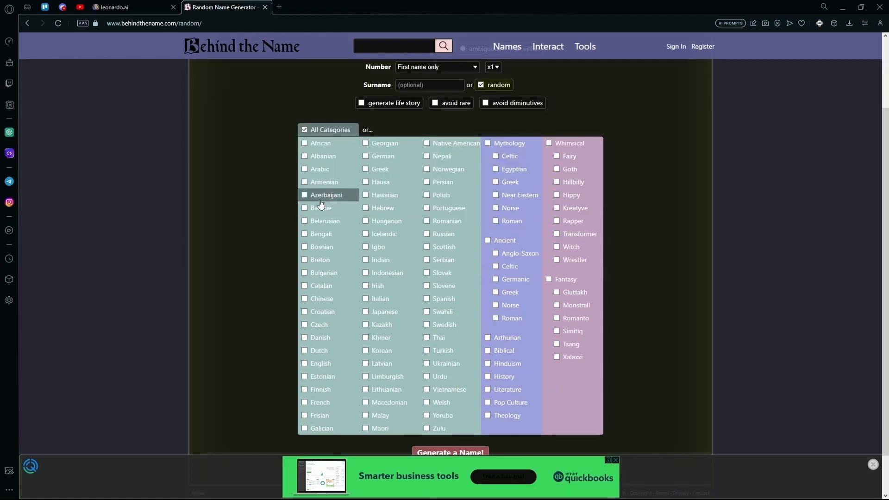
pyautogui.click(330, 172)
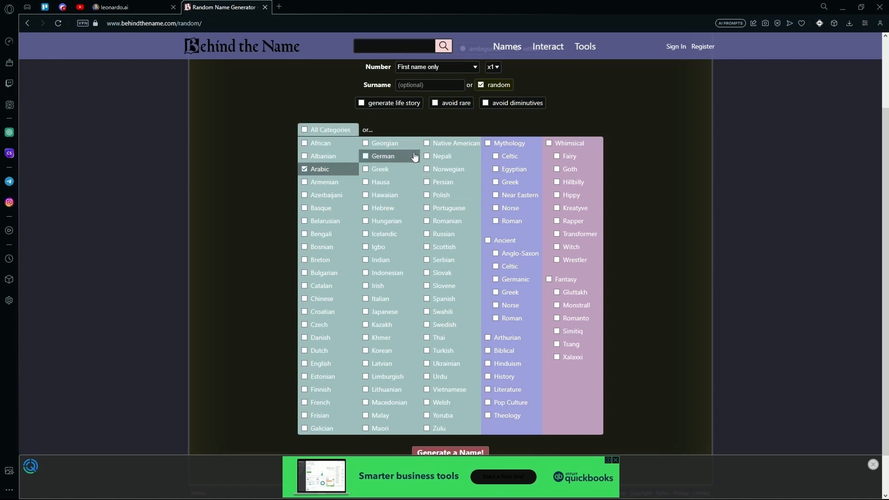
pyautogui.click(396, 173)
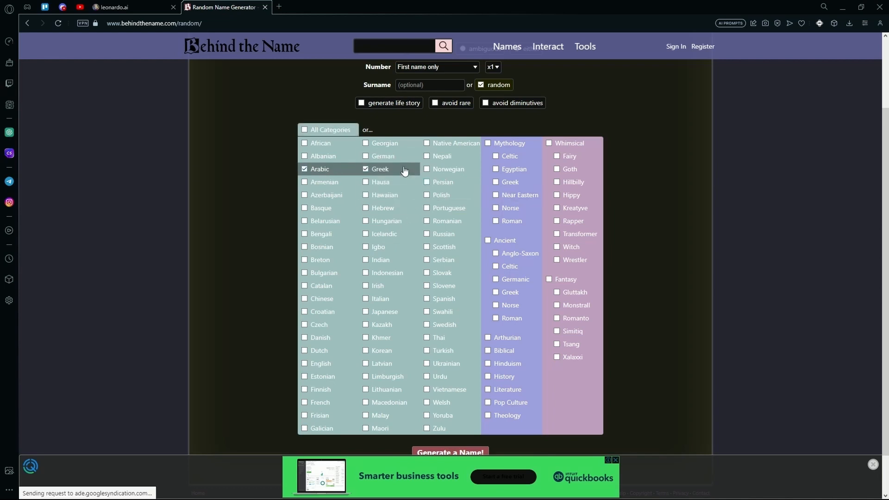
pyautogui.scroll(-1, 420, 186)
pyautogui.click(466, 411)
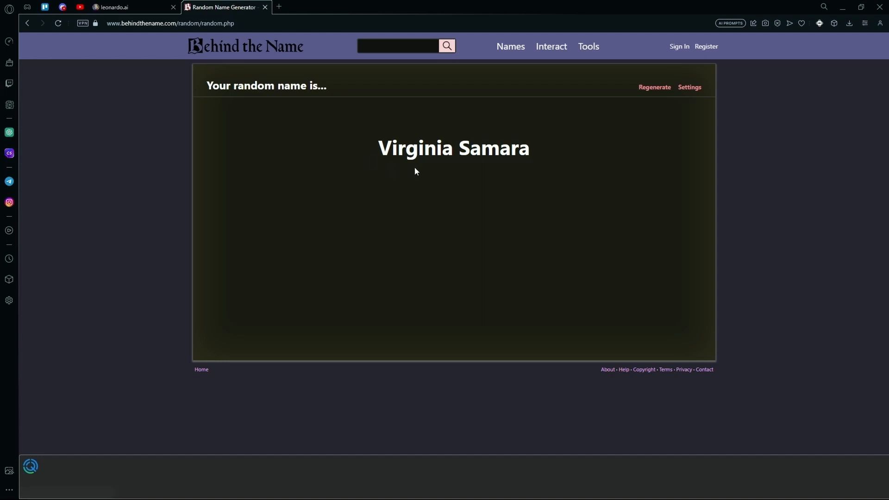
# Step: Copy the generated full name and paste it over "Person" in the Leonardo.Ai prompt
pyautogui.moveTo(366, 151); pyautogui.dragTo(544, 156)
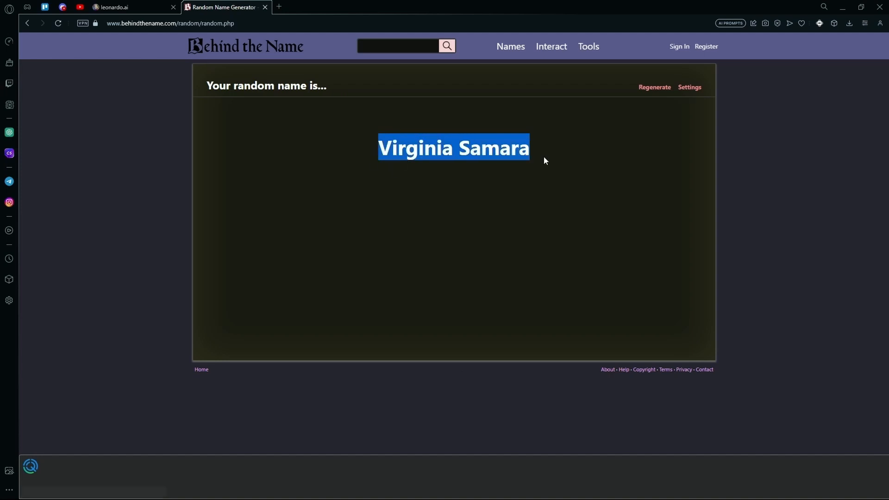
pyautogui.click(453, 120)
pyautogui.click(168, 13)
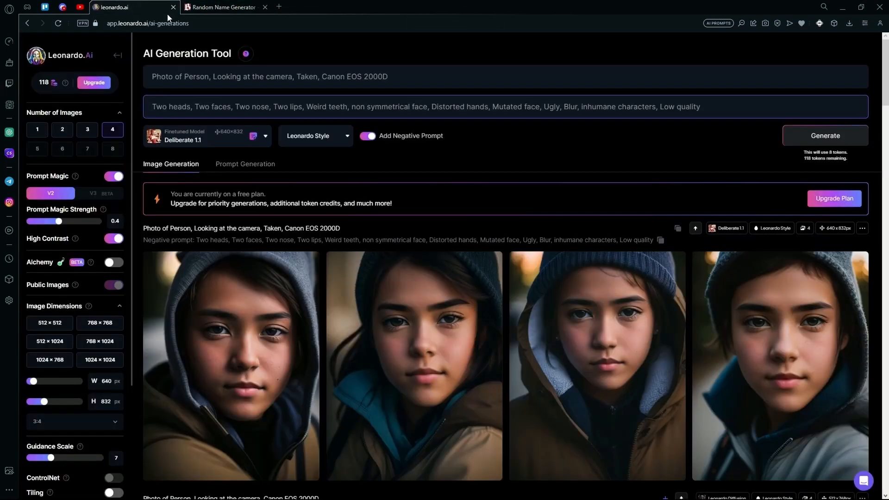
pyautogui.moveTo(211, 81); pyautogui.dragTo(198, 82)
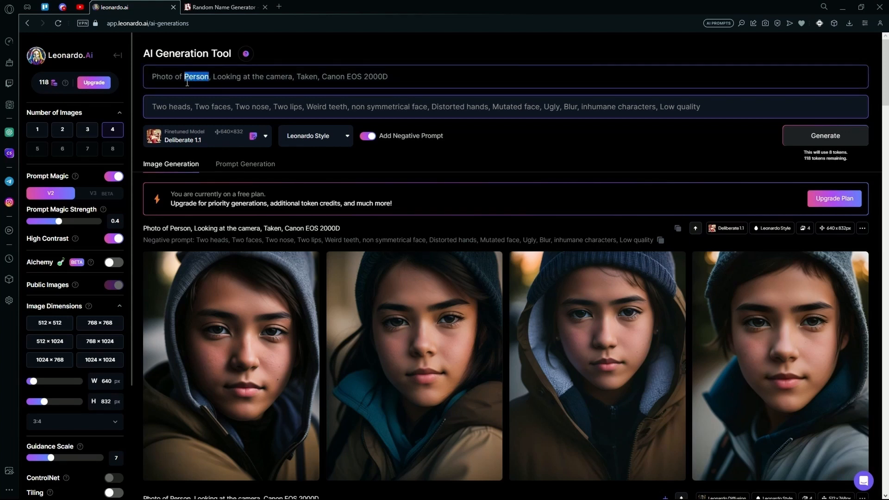
pyautogui.hotkey('ctrl', 'v')
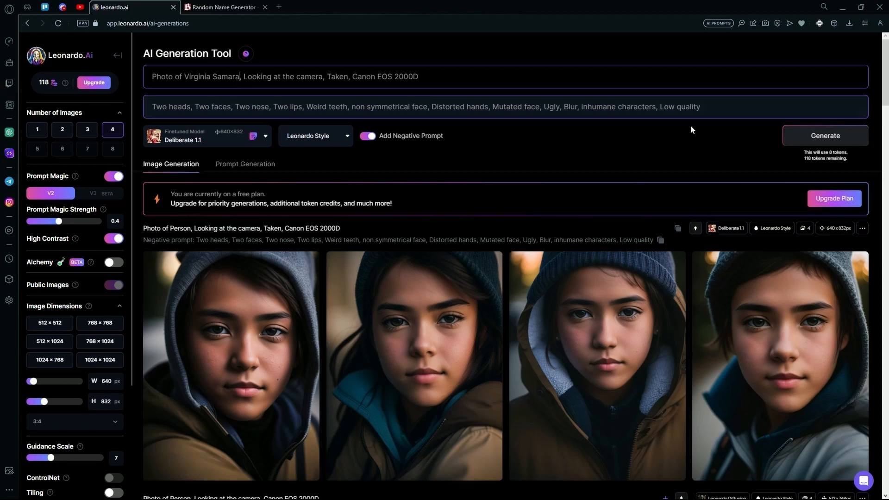
# Step: Generate images from the prompt containing the random name and review the four portraits
pyautogui.click(799, 137)
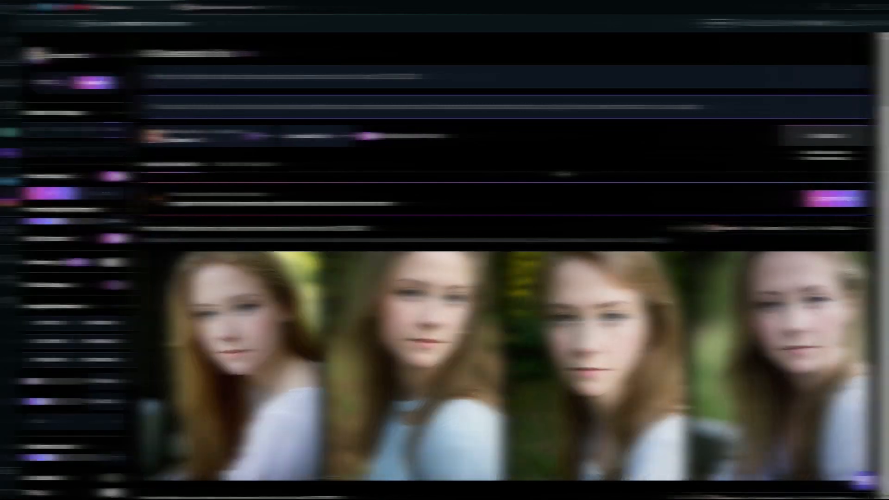
pyautogui.scroll(-1, 249, 196)
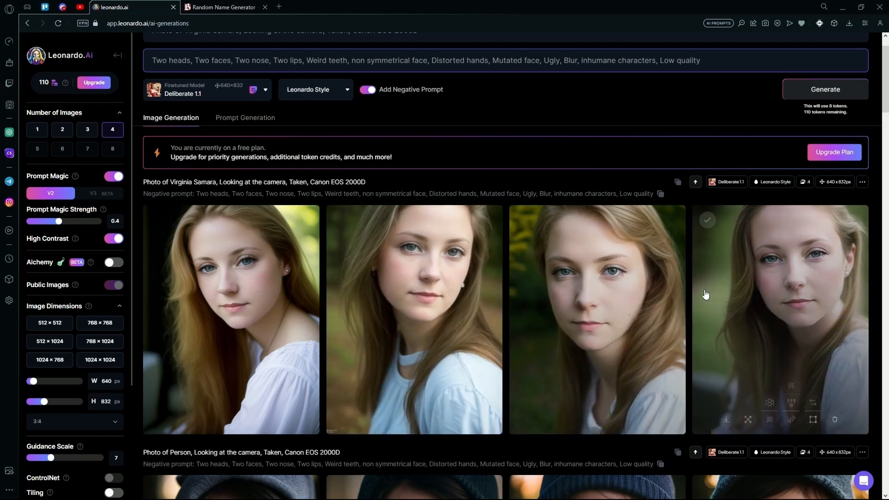
pyautogui.scroll(1, 280, 153)
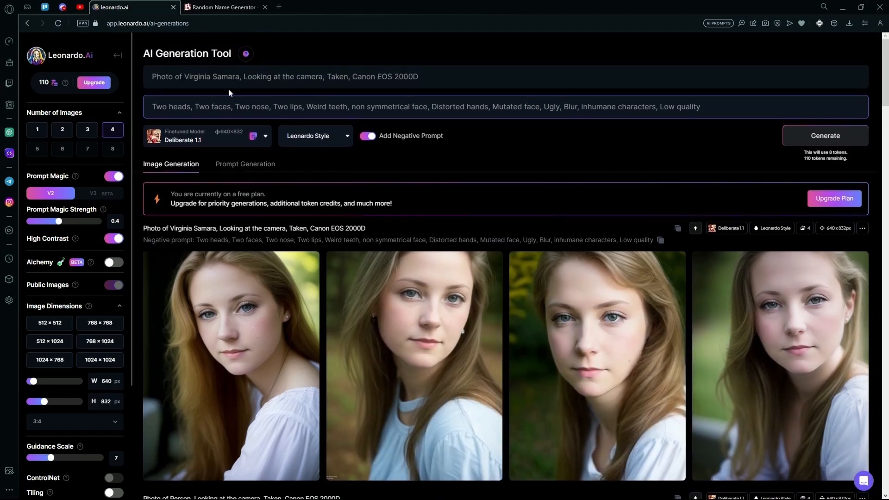
# Step: Add "Black shirt, Smiling" to the prompt after "Looking at the camera"
pyautogui.click(329, 84)
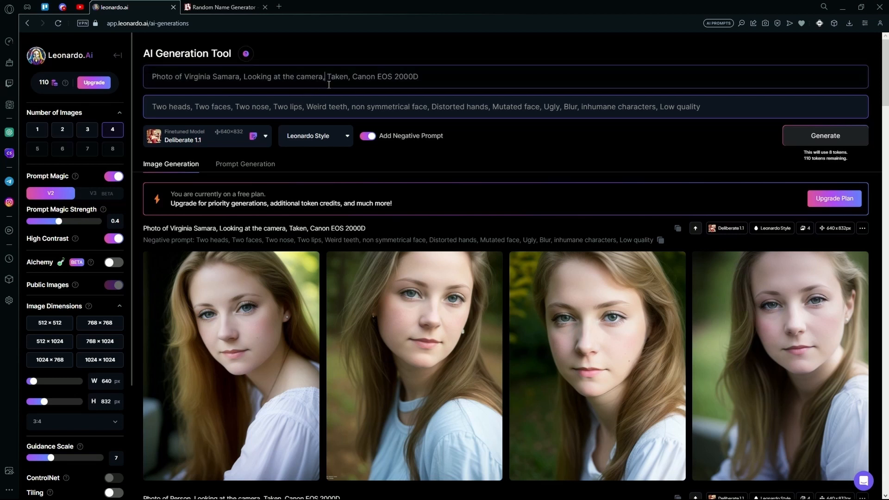
pyautogui.write('Black shirt')
pyautogui.write(', Smiling')
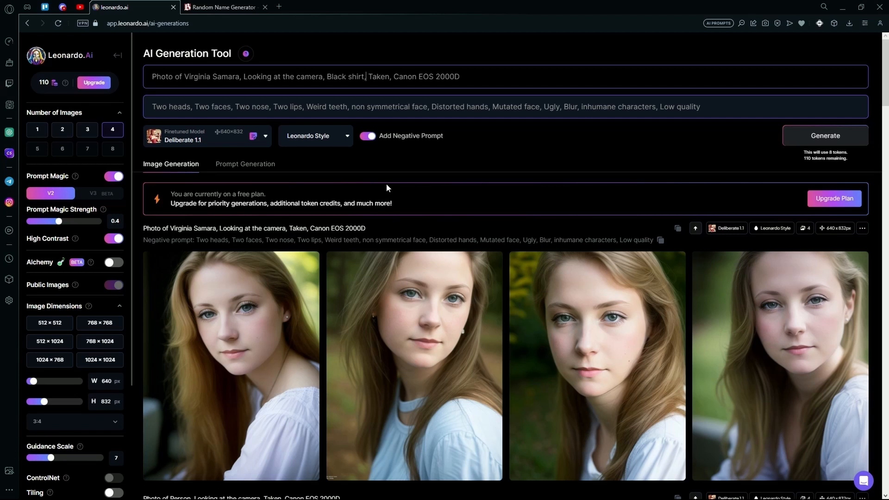
# Step: Generate four portraits from the black shirt prompt and compare them with the previous set of the same person
pyautogui.press('Return')
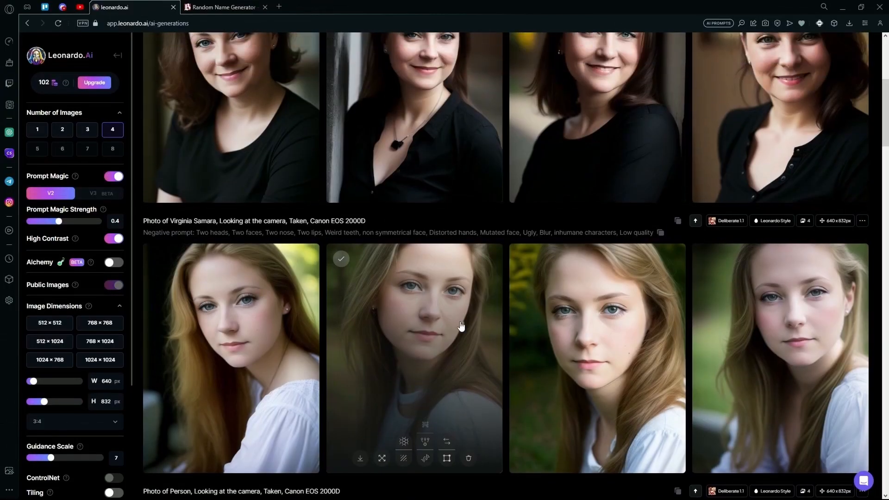
pyautogui.scroll(2, 469, 285)
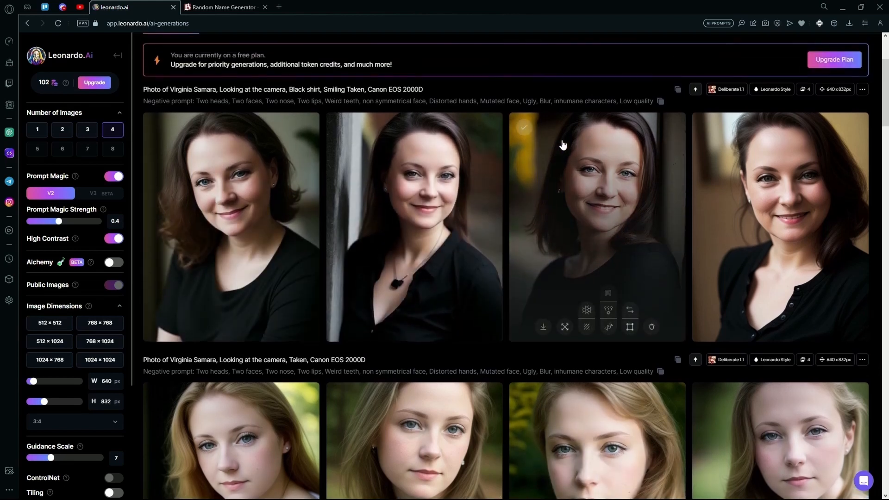
pyautogui.scroll(-2, 566, 319)
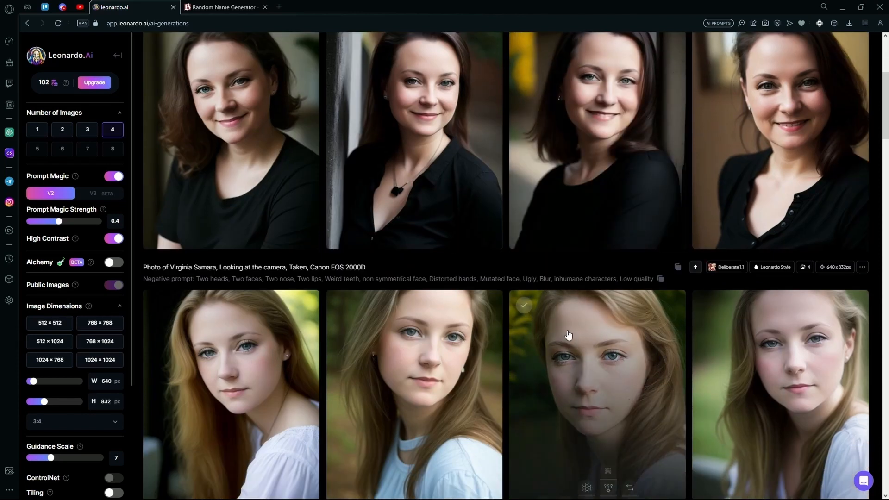
pyautogui.scroll(2, 464, 269)
pyautogui.scroll(2, 741, 148)
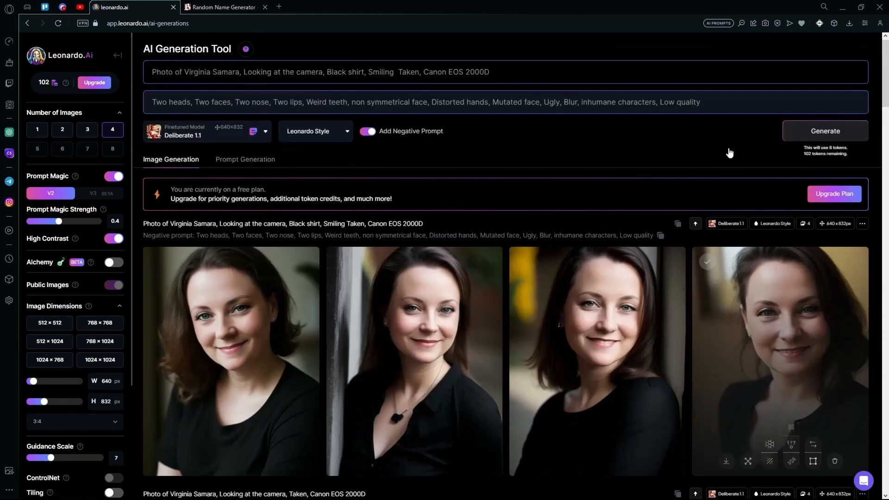
# Step: Return to the Behind the Name generator, replace the Arabic and Greek categories with Korean, and generate a random name
pyautogui.click(232, 8)
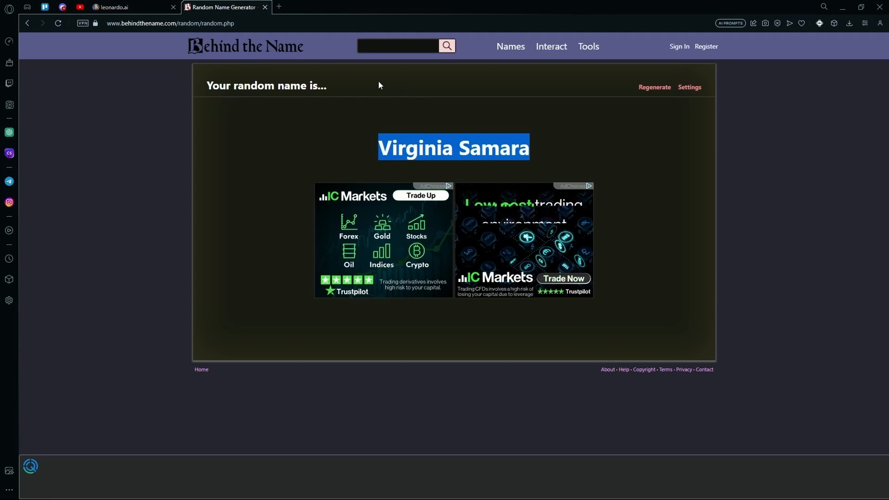
pyautogui.click(27, 23)
pyautogui.scroll(2, 367, 147)
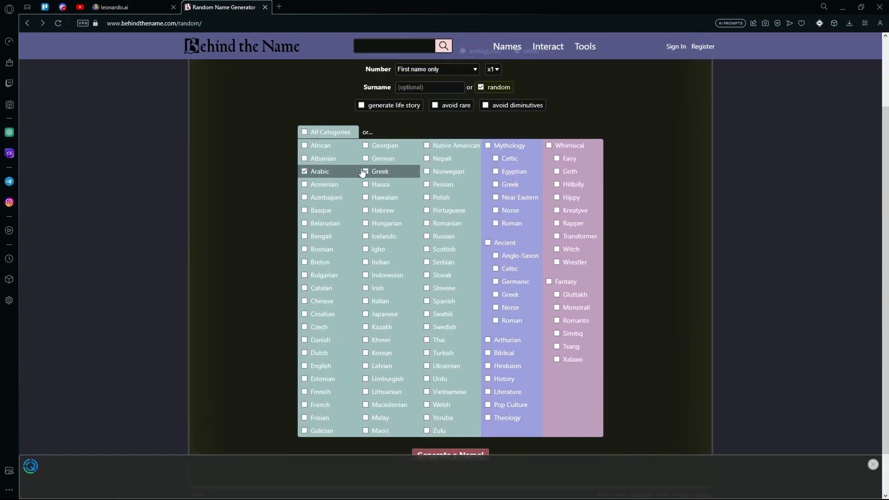
pyautogui.click(379, 219)
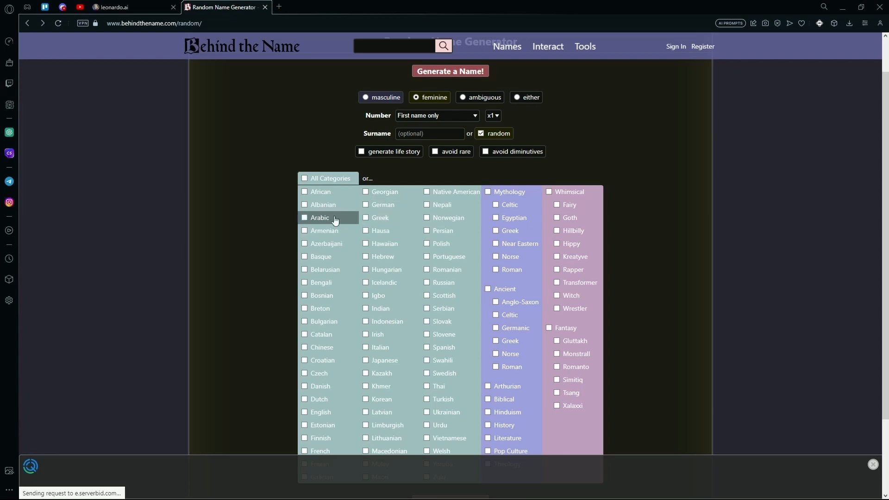
pyautogui.click(338, 218)
pyautogui.scroll(-2, 427, 305)
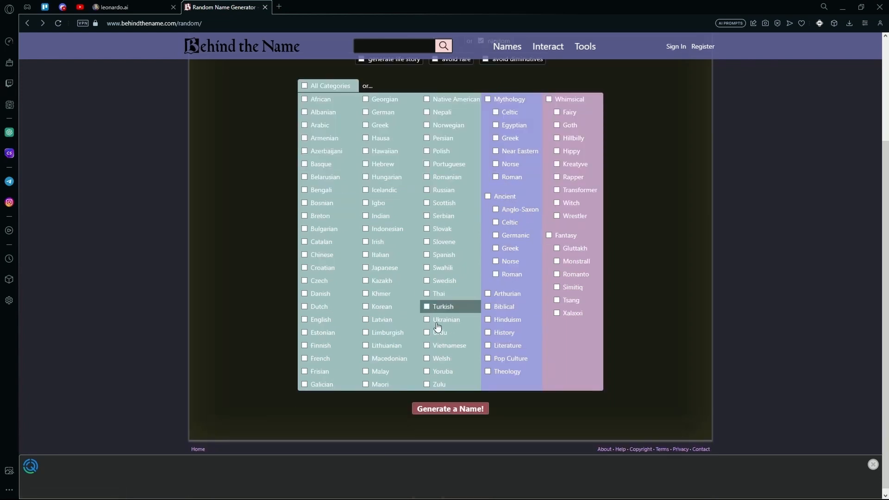
pyautogui.click(382, 307)
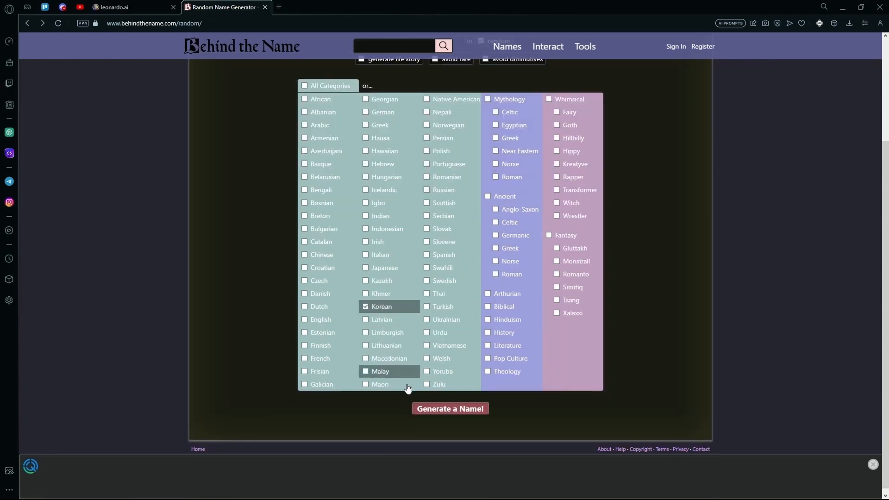
pyautogui.click(471, 410)
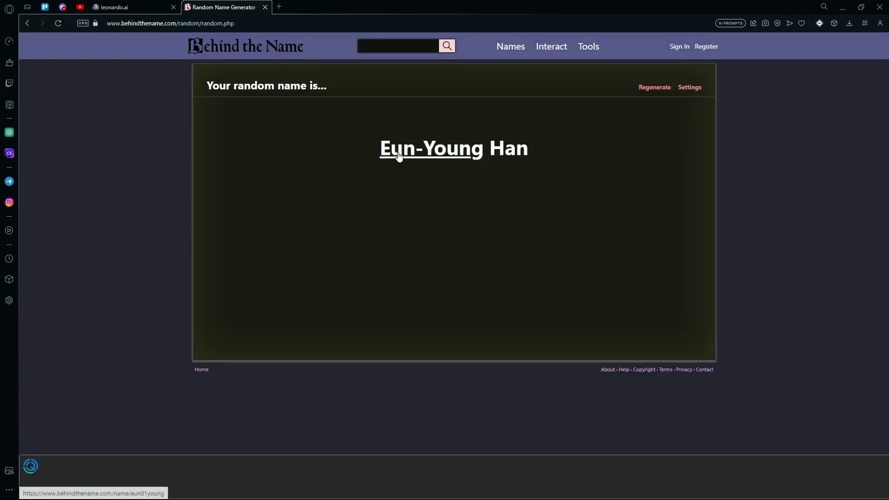
# Step: Copy the generated Korean full name and paste it over the previous person's name in the Leonardo.Ai prompt
pyautogui.moveTo(377, 147); pyautogui.dragTo(562, 151)
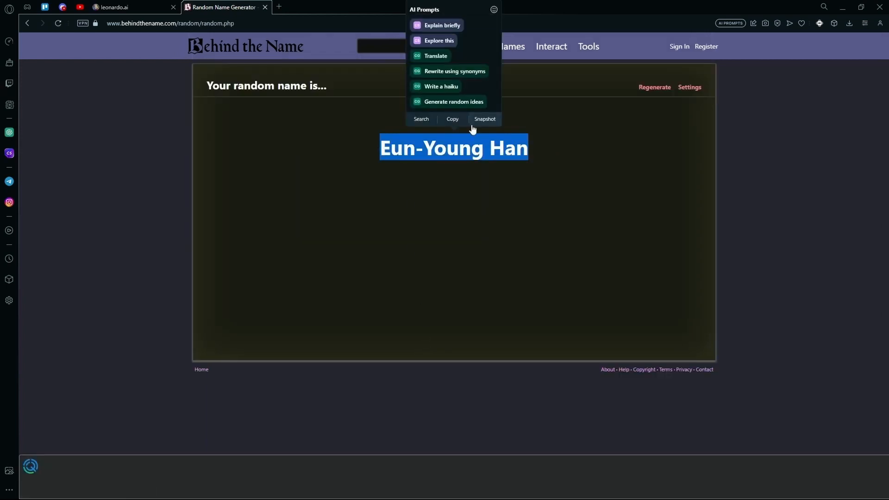
pyautogui.click(452, 119)
pyautogui.click(122, 7)
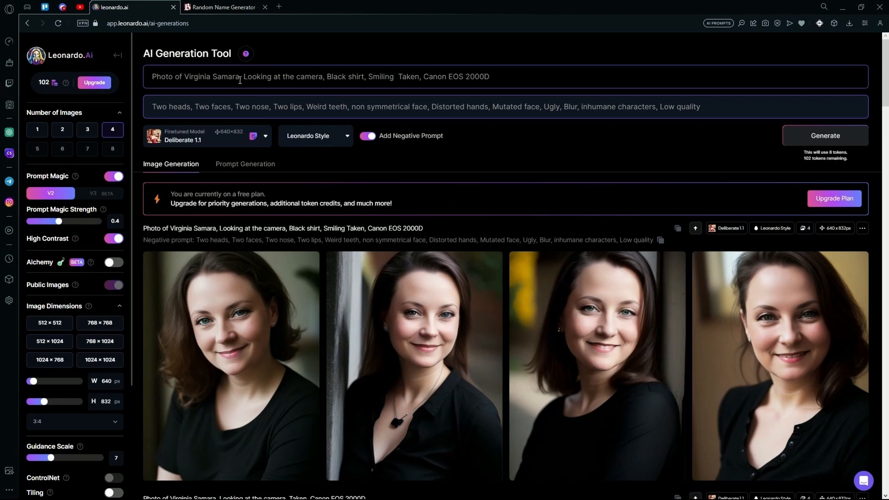
pyautogui.moveTo(240, 81); pyautogui.dragTo(193, 79)
pyautogui.hotkey('ctrl', 'v')
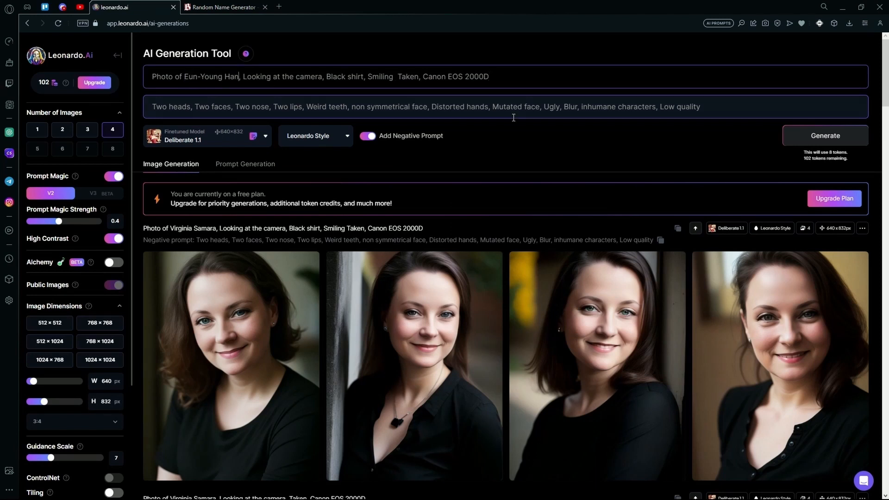
# Step: Generate two sets of four portraits from the prompt with the Korean name and compare the faces between them
pyautogui.click(787, 136)
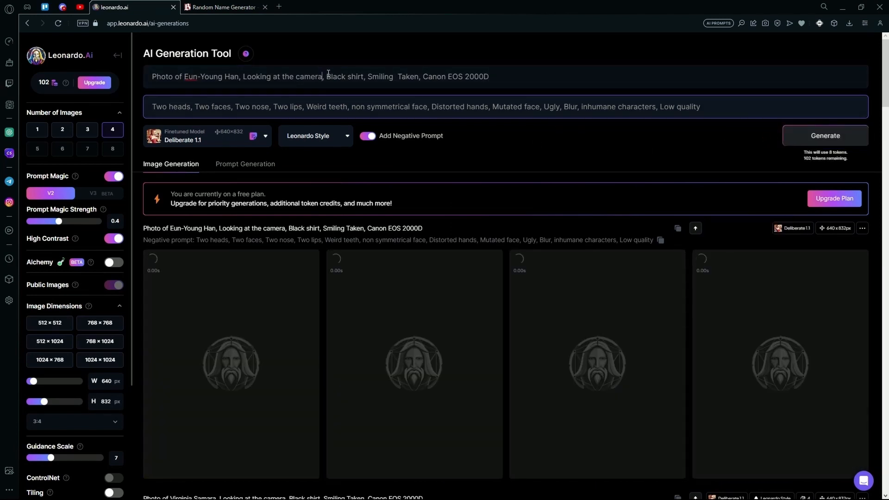
pyautogui.moveTo(324, 77); pyautogui.dragTo(521, 82)
pyautogui.click(521, 82)
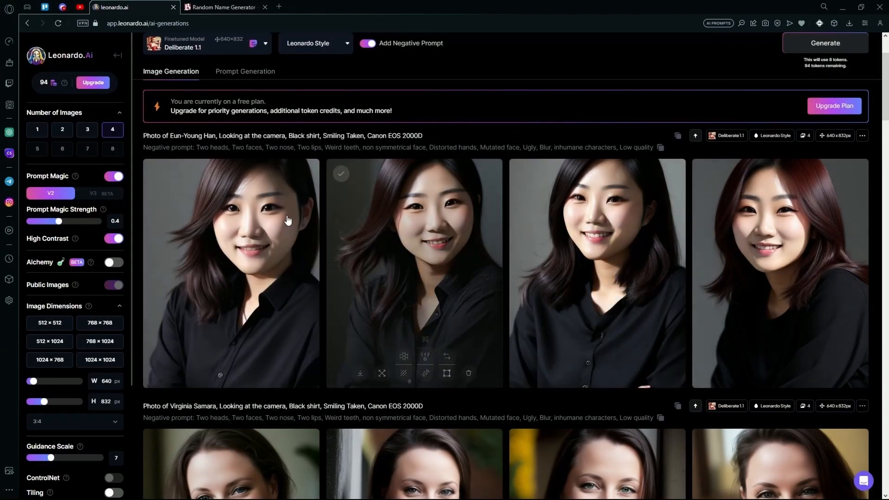
pyautogui.scroll(1, 863, 89)
pyautogui.click(862, 90)
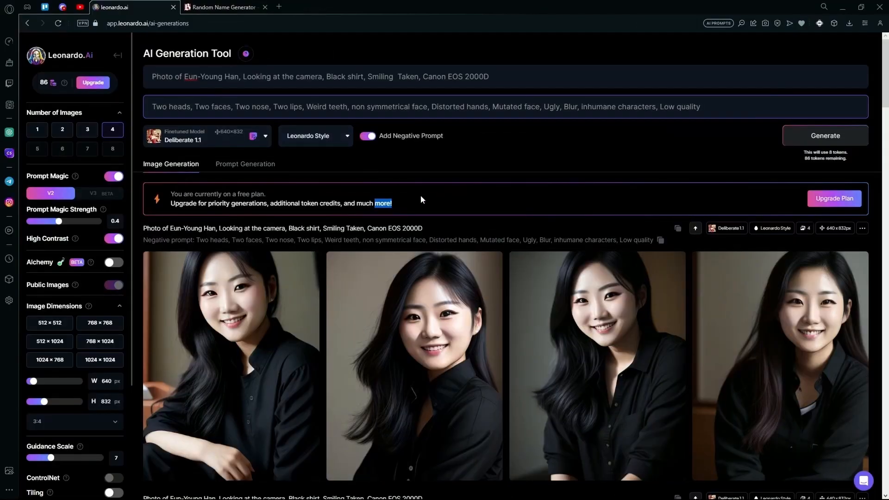
pyautogui.click(388, 201)
pyautogui.scroll(-3, 509, 286)
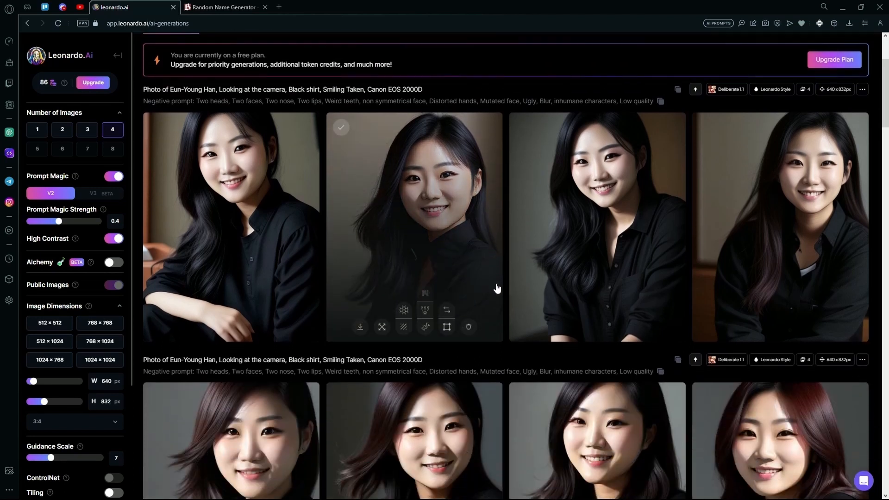
pyautogui.scroll(3, 501, 332)
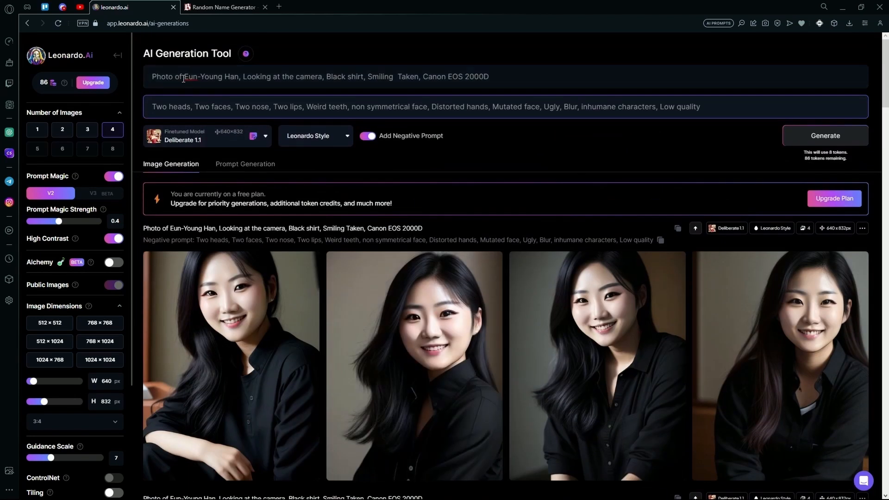
# Step: Change "Black shirt" to "Black dress" in the prompt
pyautogui.moveTo(184, 79); pyautogui.dragTo(227, 75)
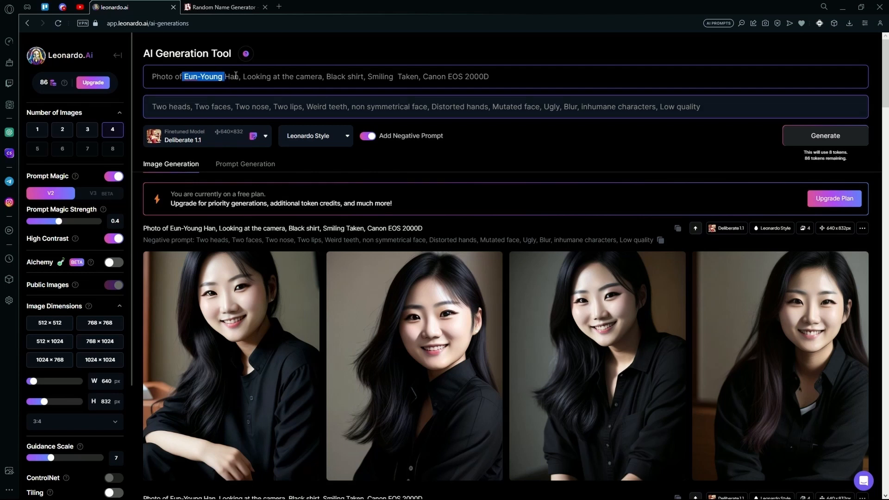
pyautogui.click(234, 77)
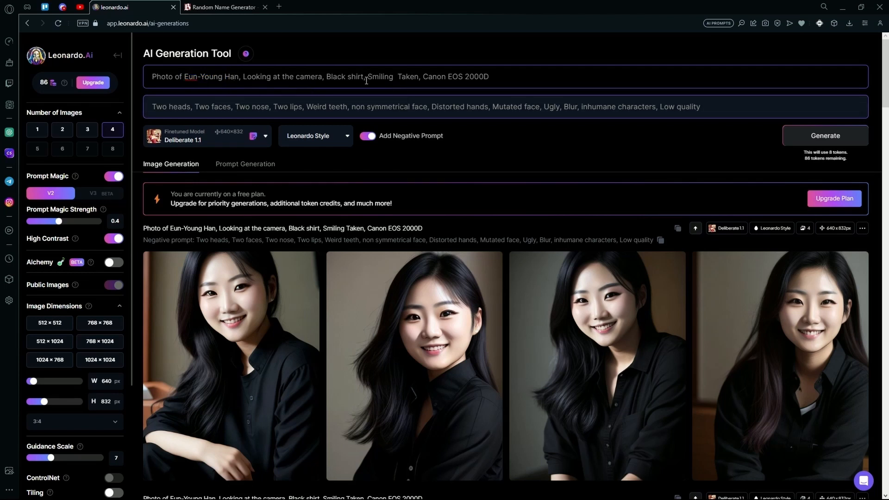
pyautogui.moveTo(366, 80); pyautogui.dragTo(335, 79)
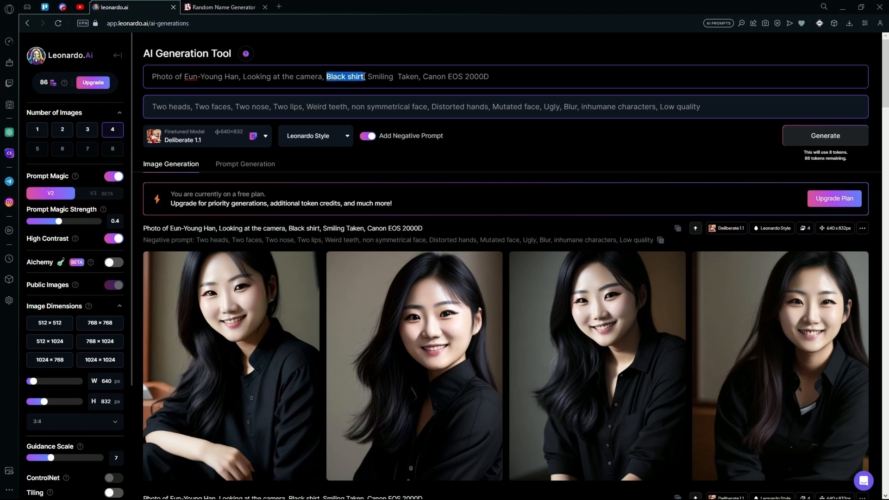
pyautogui.click(365, 77)
pyautogui.doubleClick(351, 79)
pyautogui.write('dres')
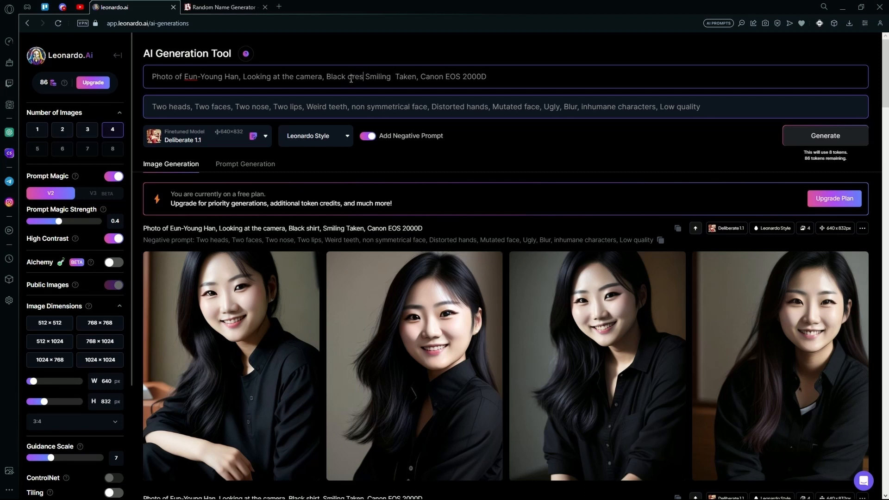
pyautogui.write('s,')
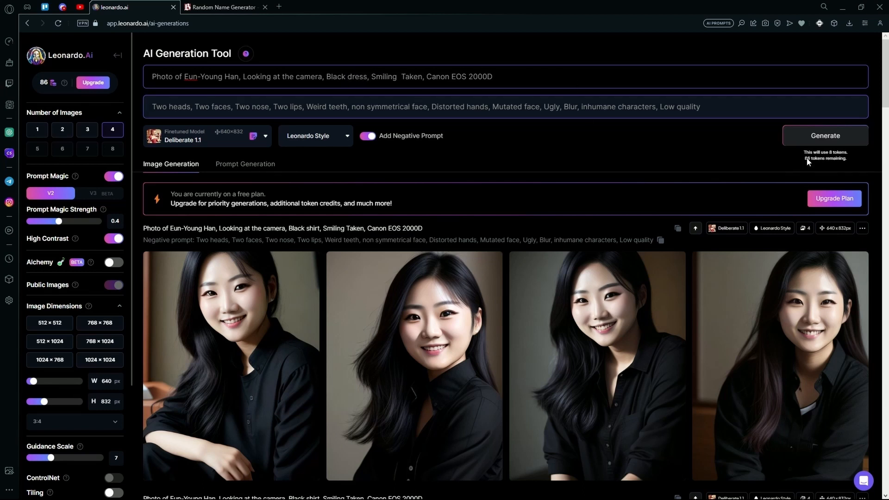
# Step: Generate four portraits from the black dress prompt and compare them with the black shirt set
pyautogui.click(818, 139)
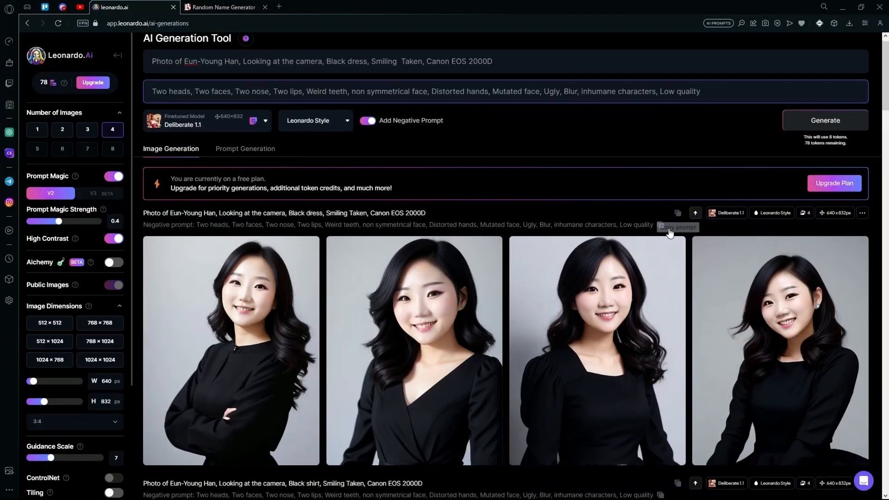
pyautogui.scroll(-3, 416, 278)
pyautogui.moveTo(272, 316)
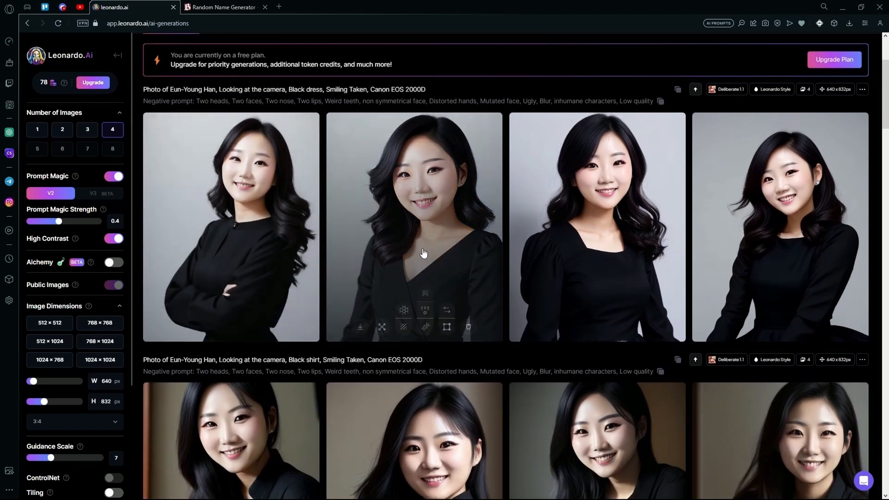
pyautogui.scroll(-2, 424, 250)
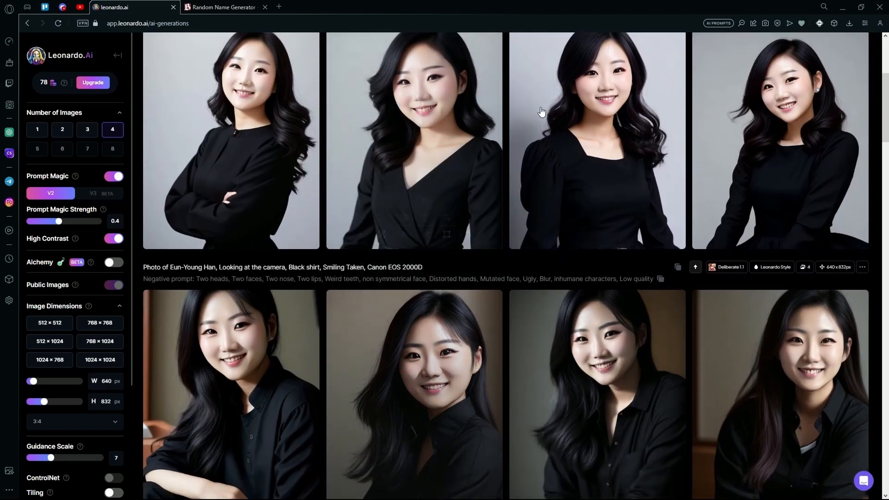
pyautogui.scroll(5, 799, 300)
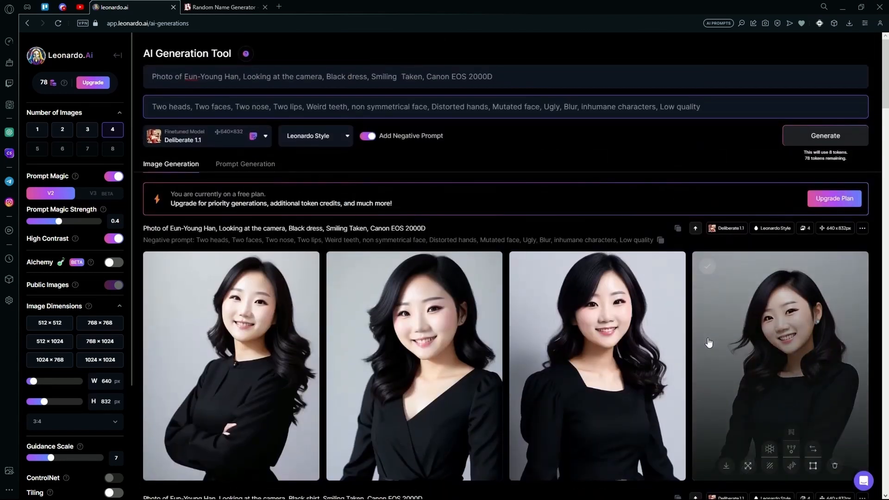
# Step: Change the dress color in the prompt to "Red" and add "blue hair" after "Smiling"
pyautogui.doubleClick(345, 78)
pyautogui.press('BackSpace')
pyautogui.write('Red')
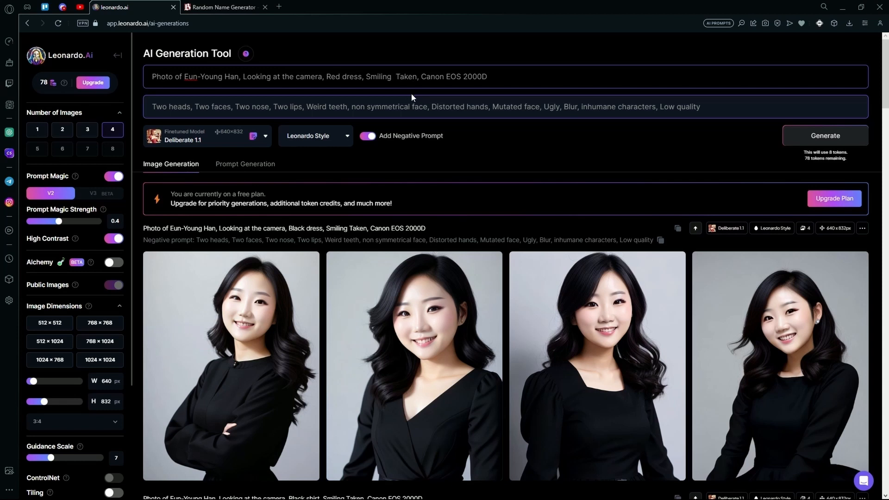
pyautogui.press('BackSpace')
pyautogui.press('BackSpace')
pyautogui.write(', blue hair,')
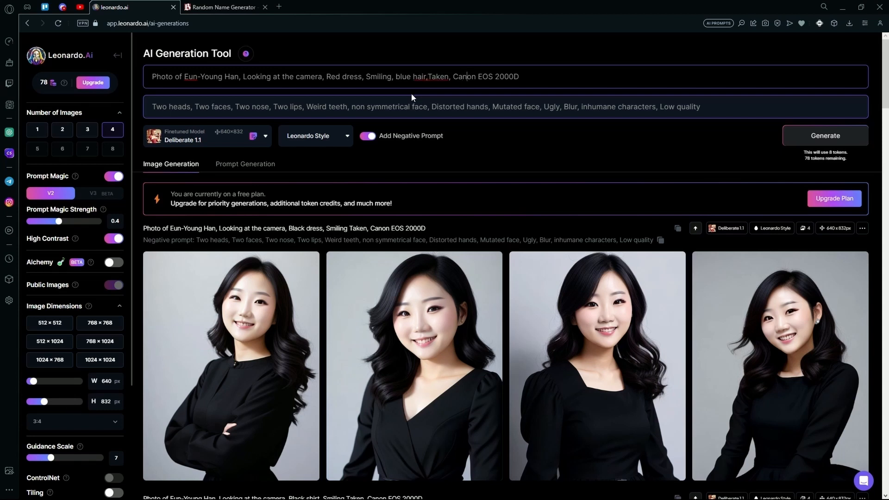
# Step: Delete "Taken," before "Canon EOS 2000D" in the prompt
pyautogui.press('Left')
pyautogui.press('Left')
pyautogui.press('Left')
pyautogui.press('BackSpace')
pyautogui.press('BackSpace')
pyautogui.press('BackSpace')
pyautogui.press('BackSpace')
pyautogui.press('BackSpace')
pyautogui.press('BackSpace')
pyautogui.press('BackSpace')
# Step: Generate portraits from the red dress and blue hair prompt and compare the faces with the earlier black dress and black shirt sets
pyautogui.press('Return')
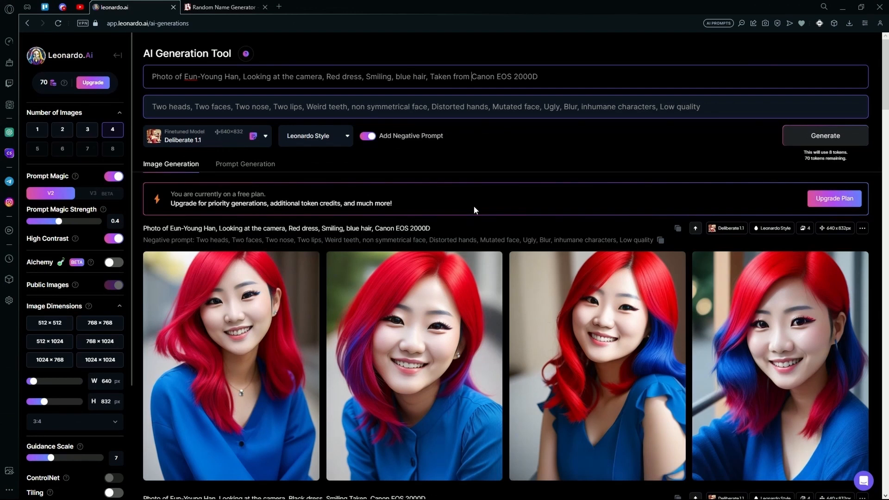
pyautogui.scroll(-1, 574, 244)
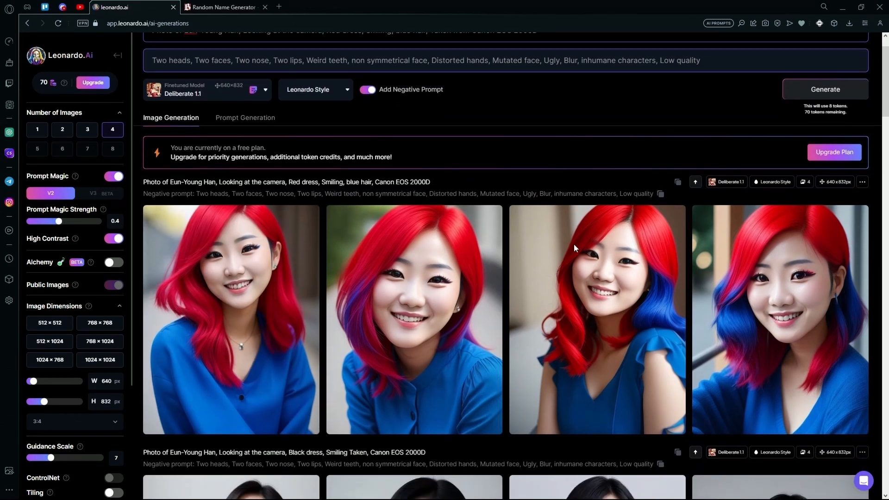
pyautogui.scroll(-4, 732, 143)
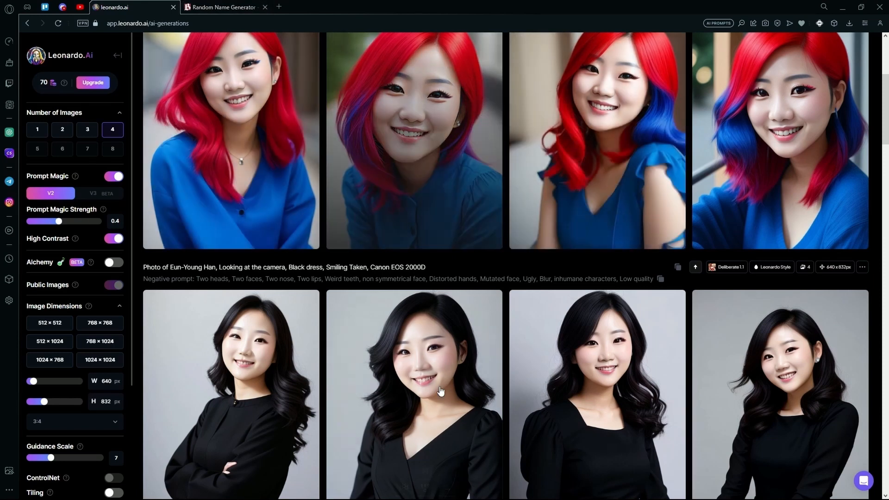
pyautogui.scroll(-5, 477, 311)
pyautogui.scroll(-5, 477, 311)
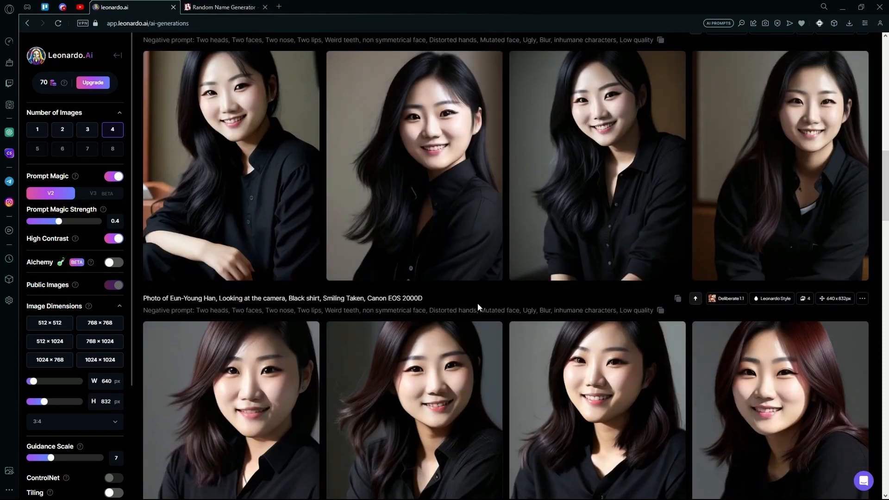
# Step: Remove "Red dress, Smiling, blue hair," from between "Looking at the camera," and "Taken from Canon EOS 2000D" in the prompt
pyautogui.scroll(-4, 478, 303)
pyautogui.scroll(5, 418, 372)
pyautogui.scroll(14, 418, 372)
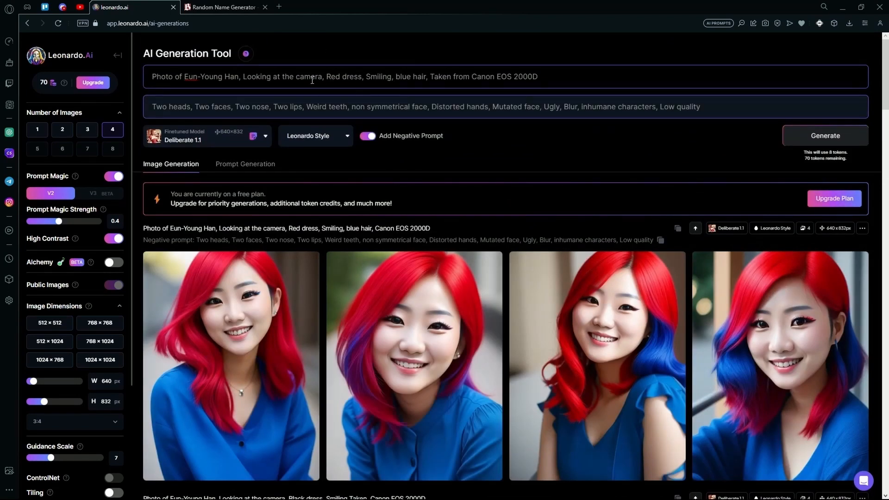
pyautogui.moveTo(326, 77); pyautogui.dragTo(430, 86)
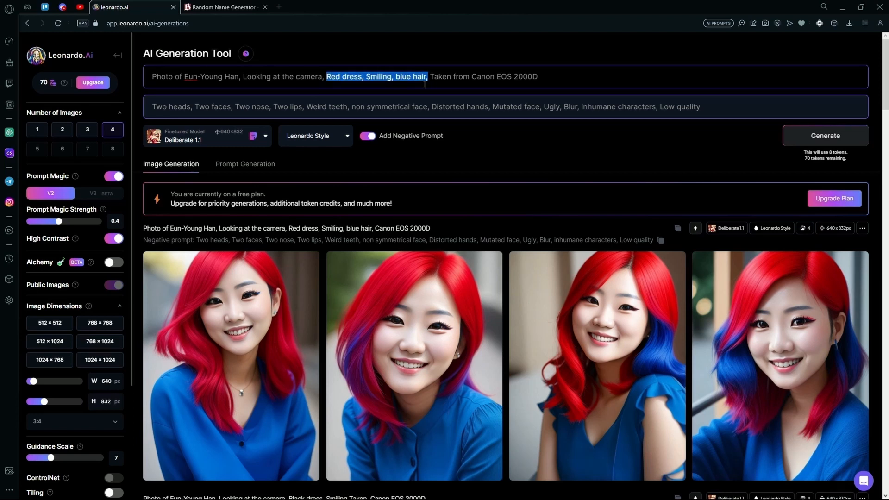
pyautogui.press('BackSpace')
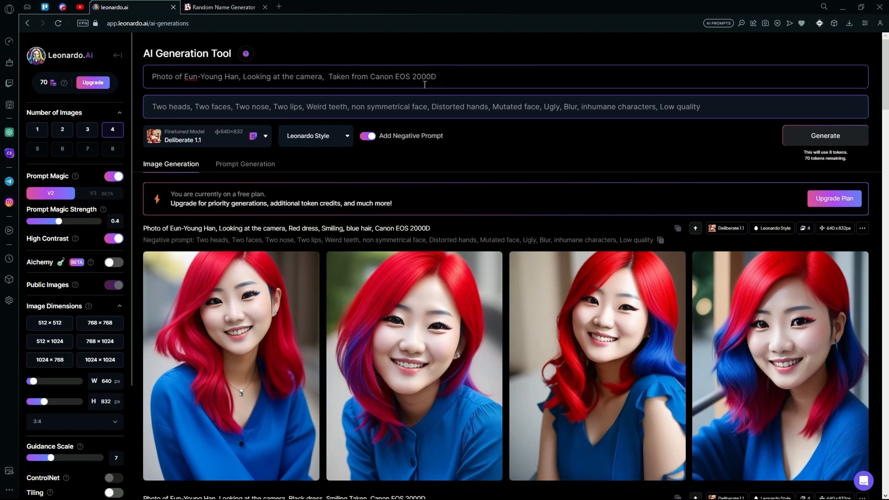
pyautogui.press('BackSpace')
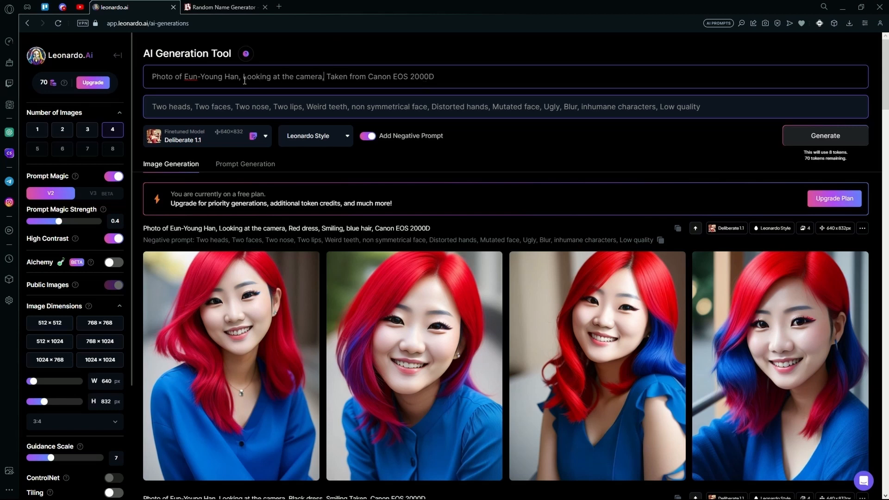
# Step: Insert "Red dress, Blue hair" before "Looking at the camera" in the prompt and generate four portraits
pyautogui.write('Red dress, ')
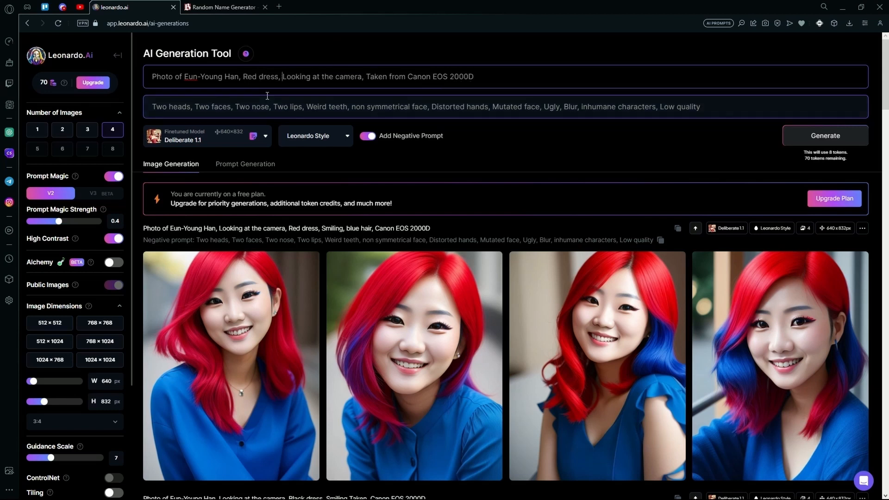
pyautogui.write('Black hair, Smiling,')
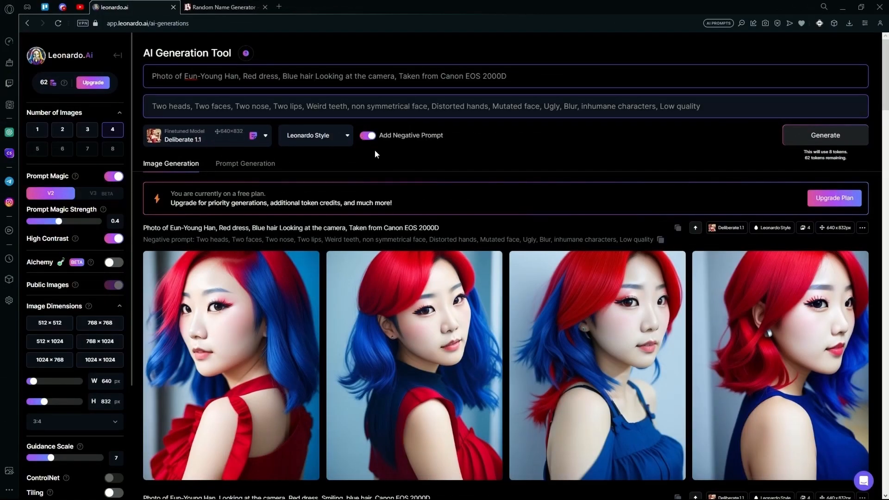
# Step: Compare the faces in the new red dress and blue hair portraits with the earlier black dress set
pyautogui.scroll(-4, 374, 149)
pyautogui.scroll(-7, 417, 163)
pyautogui.scroll(-4, 459, 154)
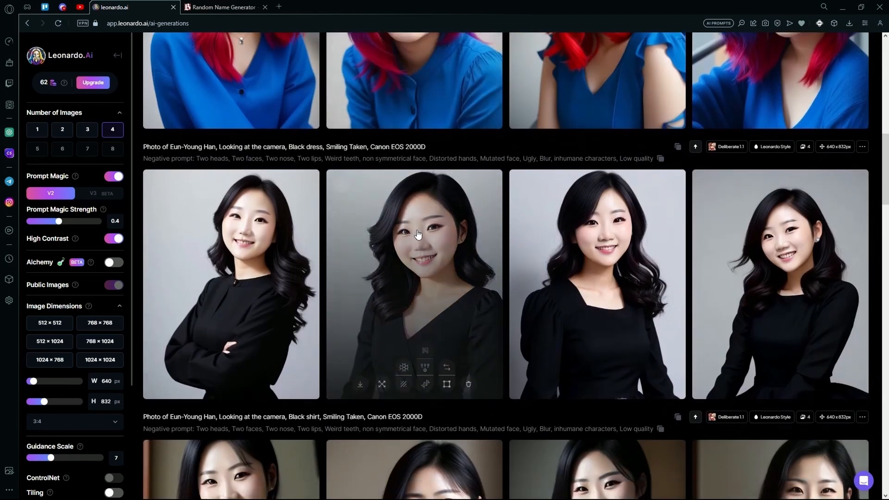
pyautogui.scroll(15, 419, 231)
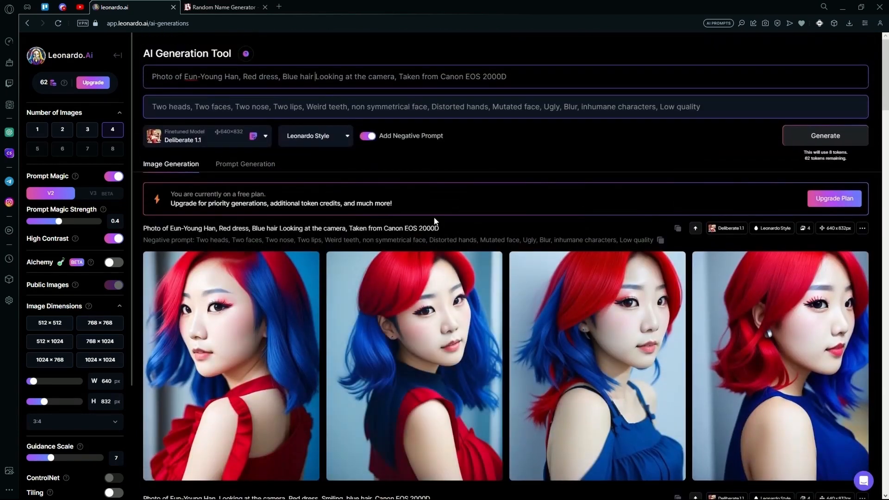